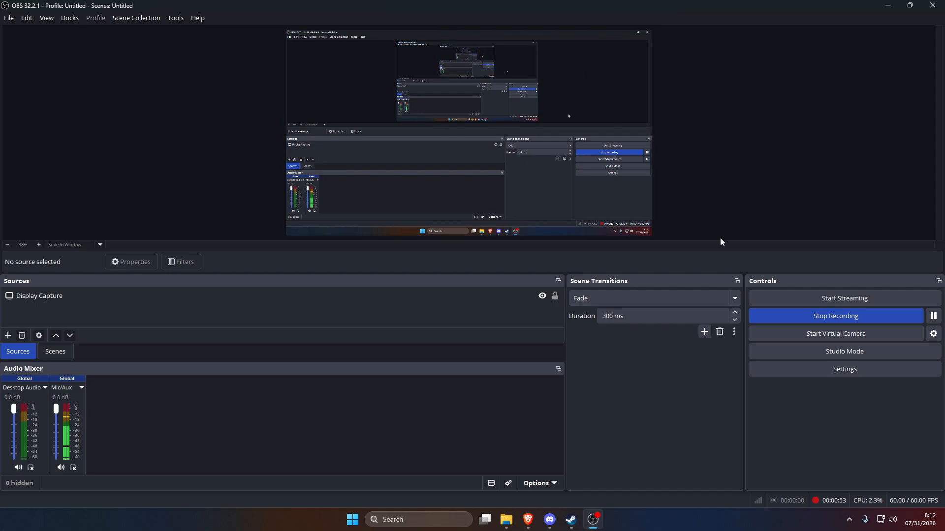
Switch to the Brave browser, search the web for "subtitle edit", and open the Nikse - Subtitle Edit result
left_click(528, 520)
left_click(252, 10)
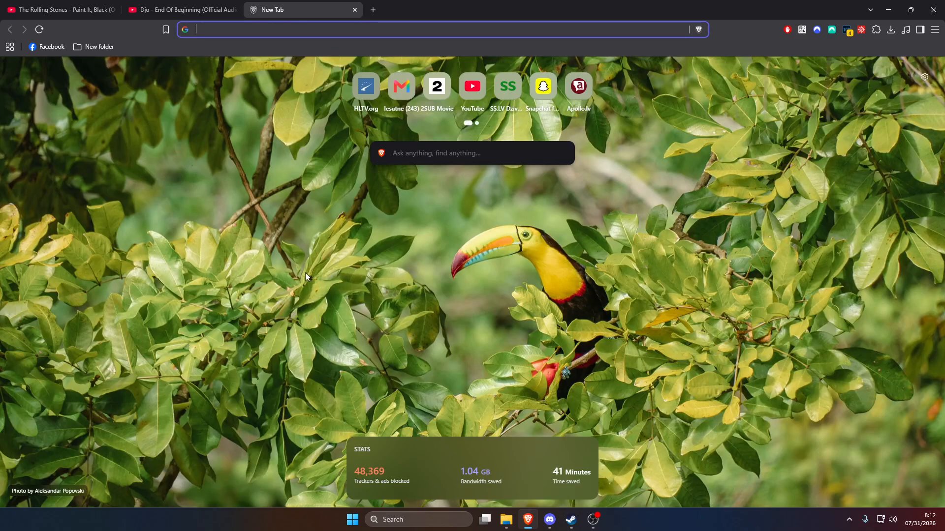
type("subtitle ")
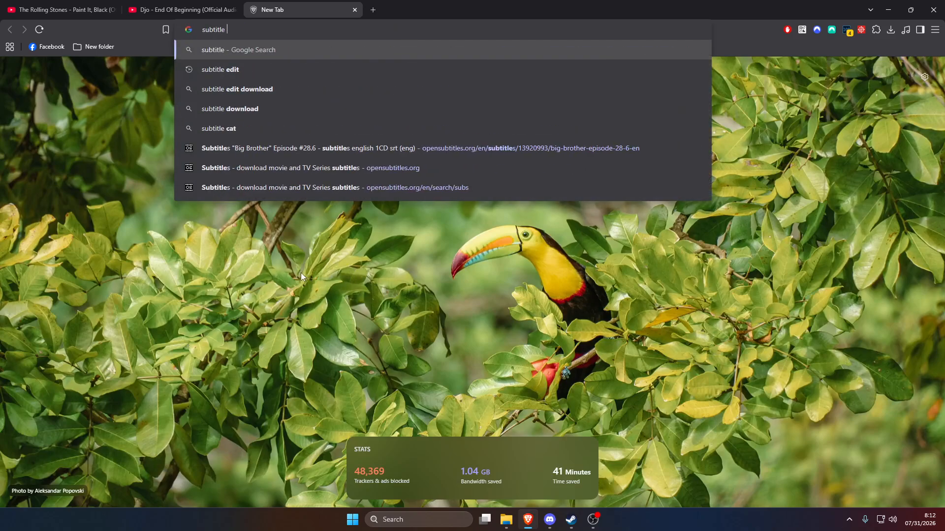
type("edit")
key("Return")
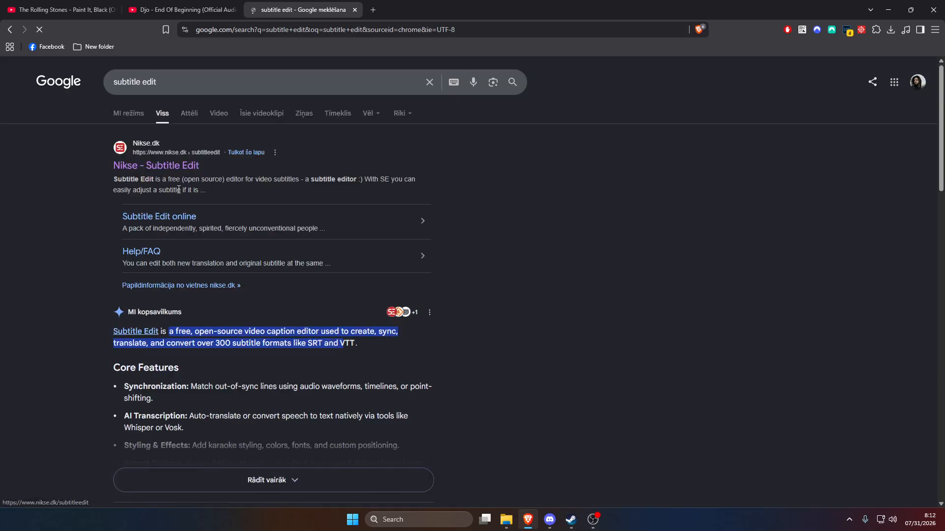
left_click(139, 167)
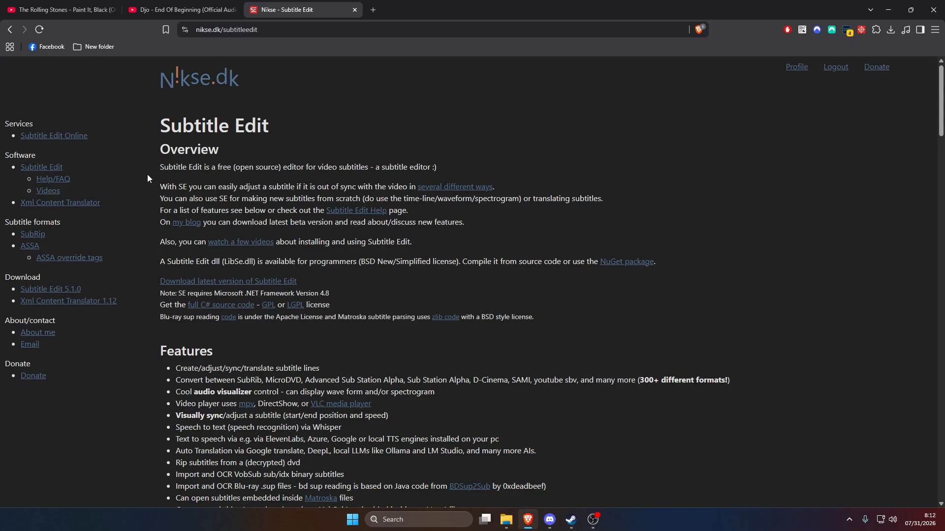
Look over the Subtitle Edit overview and open the download page for its latest version
scroll(147, 175, "down", 3)
scroll(128, 183, "up", 3)
left_click(231, 30)
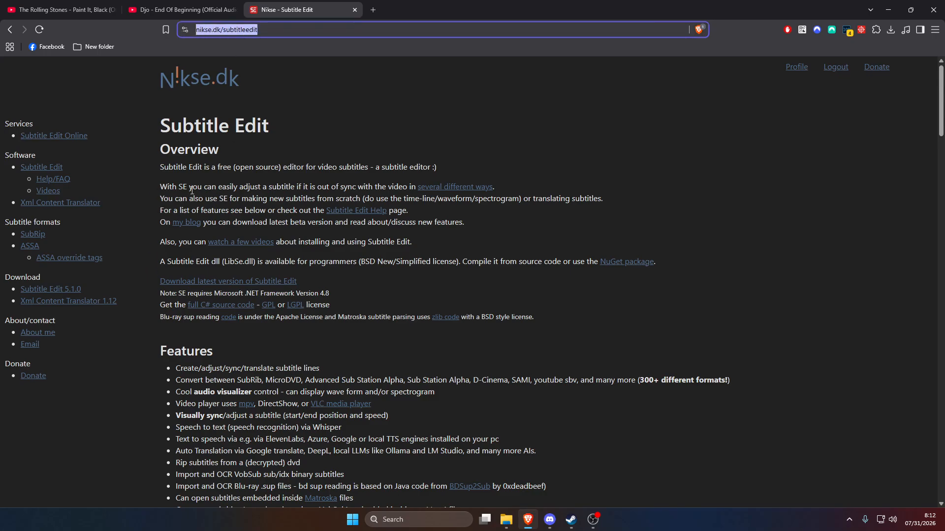
left_click(346, 97)
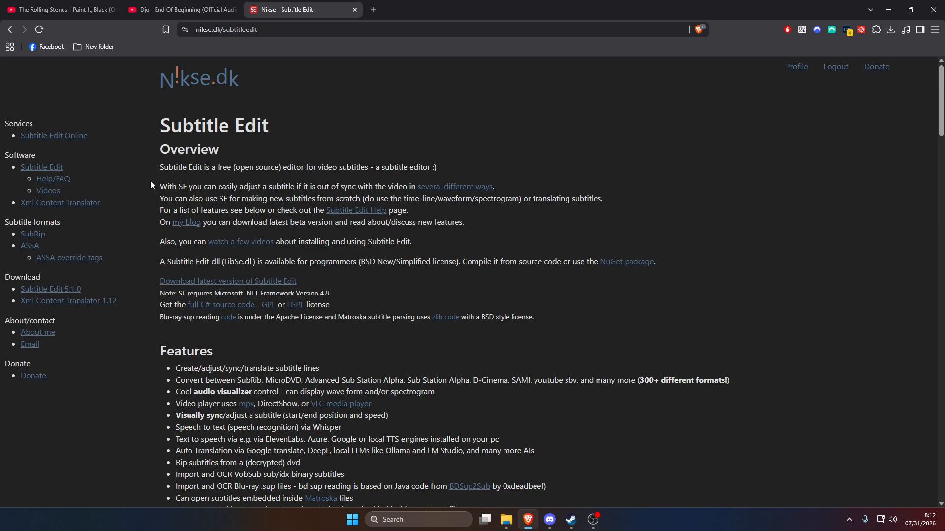
left_click_drag(151, 117, 434, 187)
left_click(365, 112)
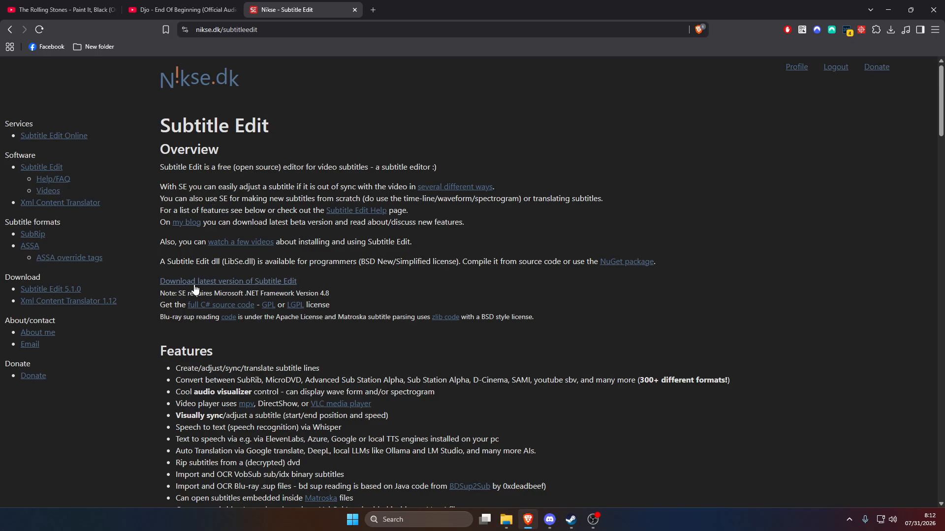
left_click(266, 283)
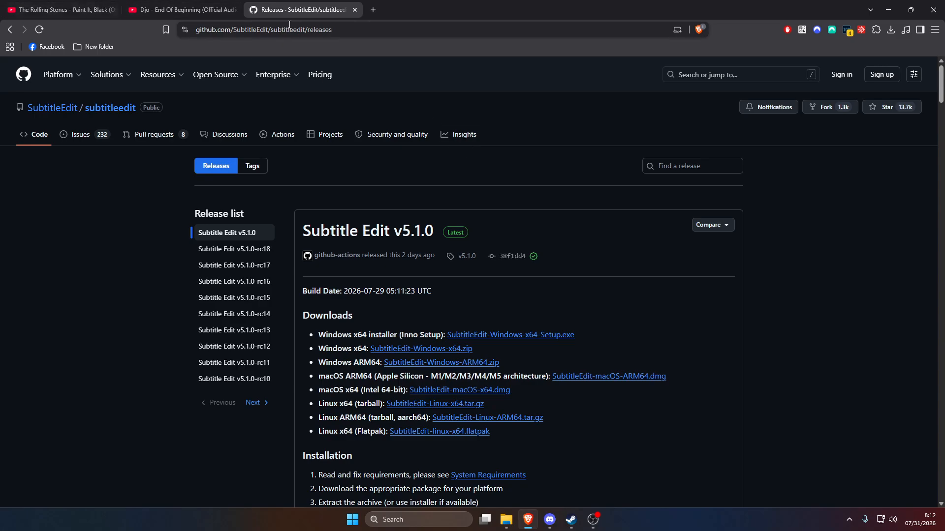
Download the Windows x64 installer SubtitleEdit-Windows-x64-Setup.exe from the Subtitle Edit v5.1.0 release
scroll(533, 294, "down", 3)
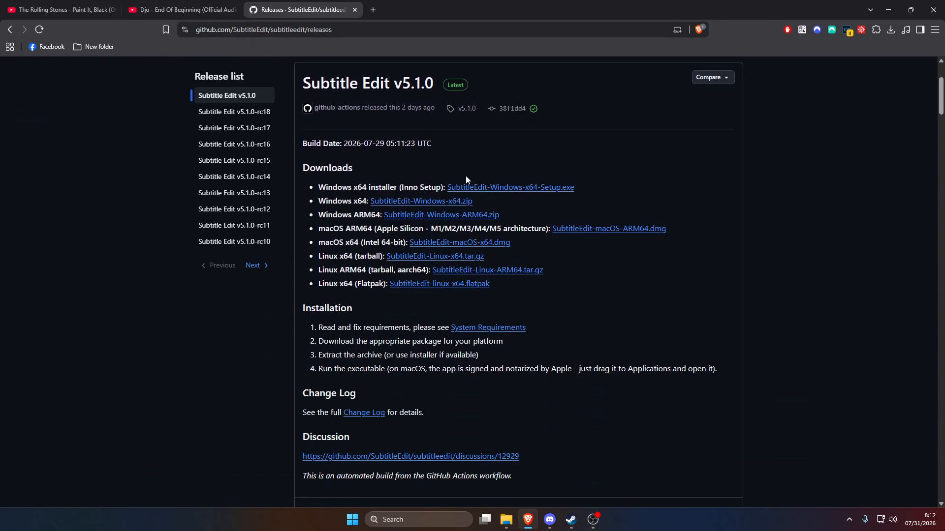
scroll(452, 107, "up", 2)
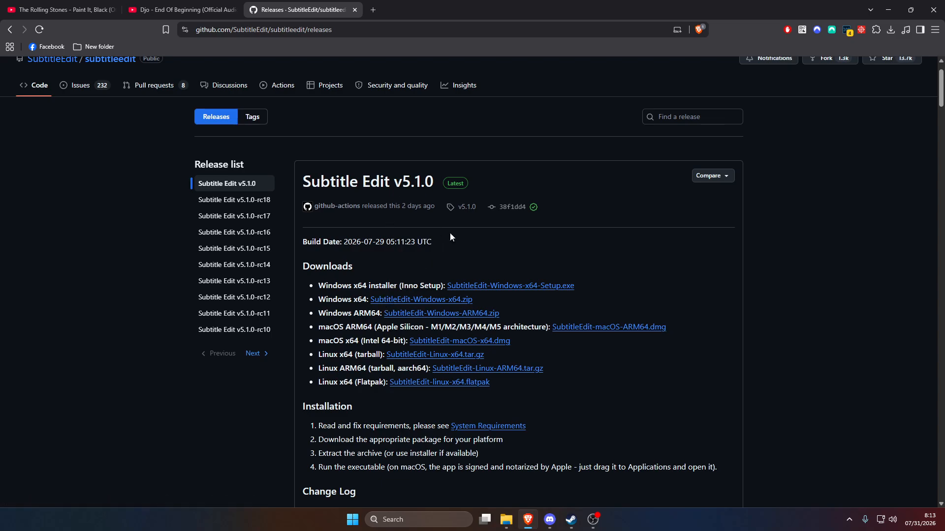
left_click(462, 287)
left_click(387, 248)
left_click(890, 30)
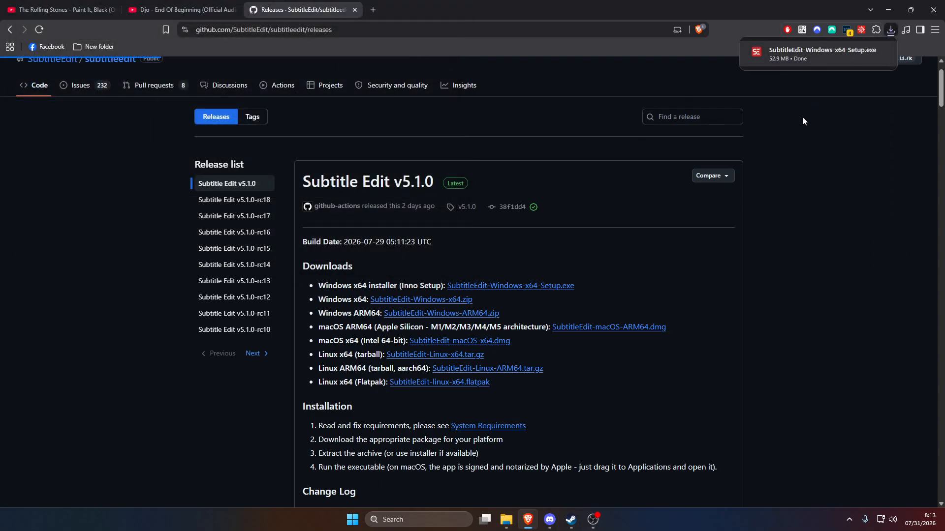
Run the downloaded installer in English, finish setup with Launch Subtitle Edit enabled, and maximize the launched program
left_click(825, 49)
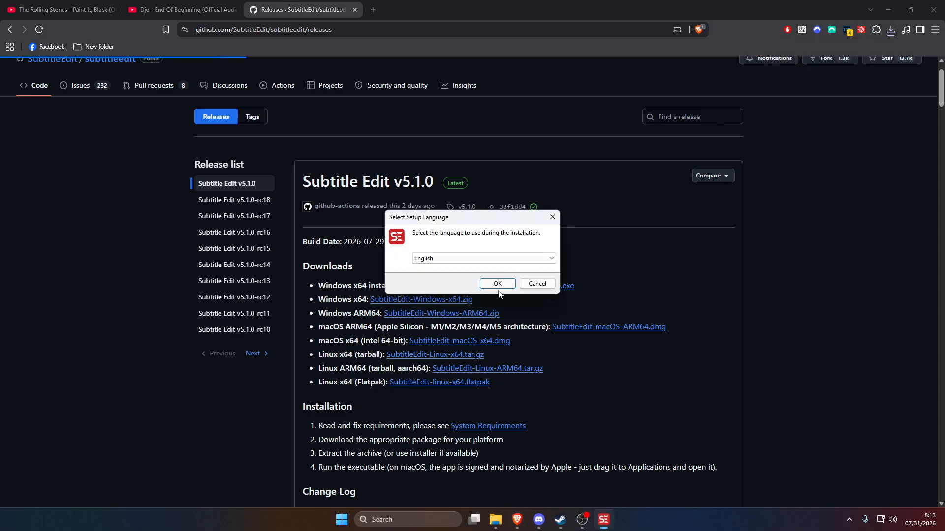
left_click(498, 285)
left_click(553, 355)
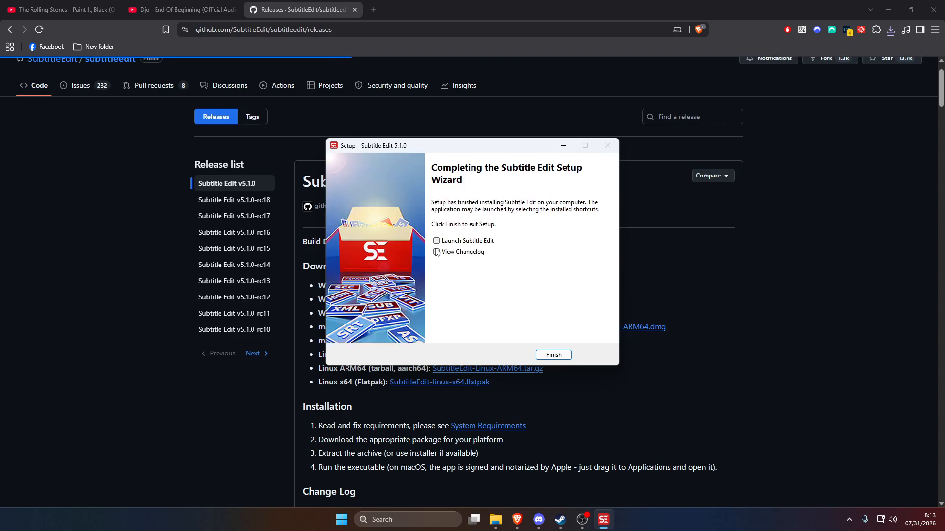
left_click(435, 241)
left_click(550, 355)
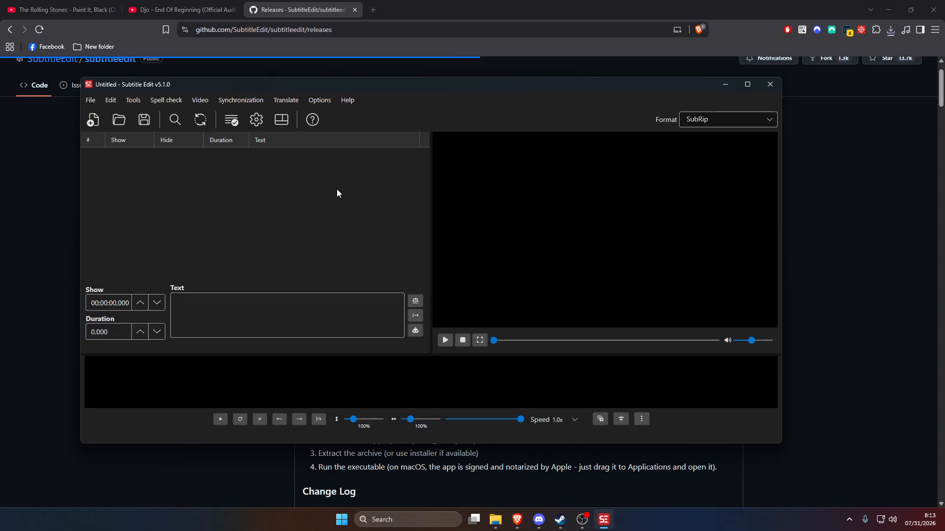
left_click(747, 84)
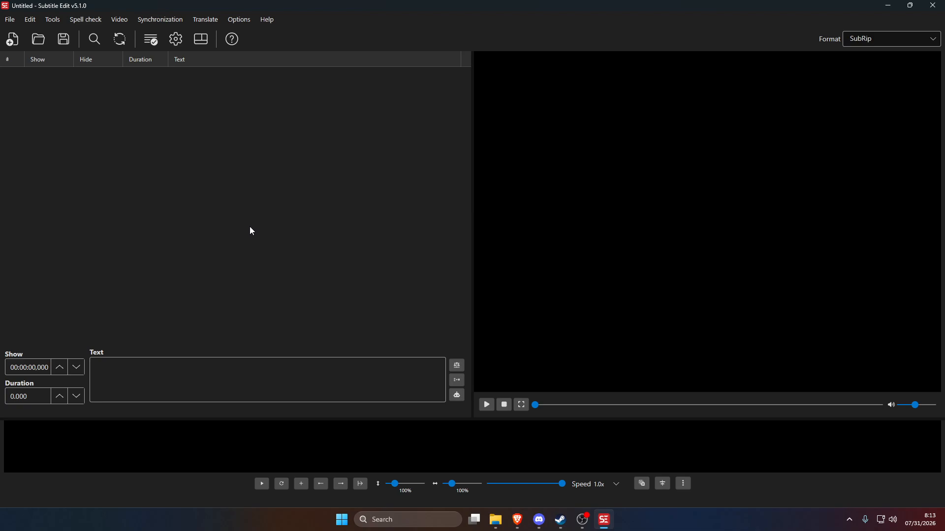
Permanently delete SubtitleEdit-Windows-x64-Setup.exe from the Downloads folder in File Explorer
left_click(495, 519)
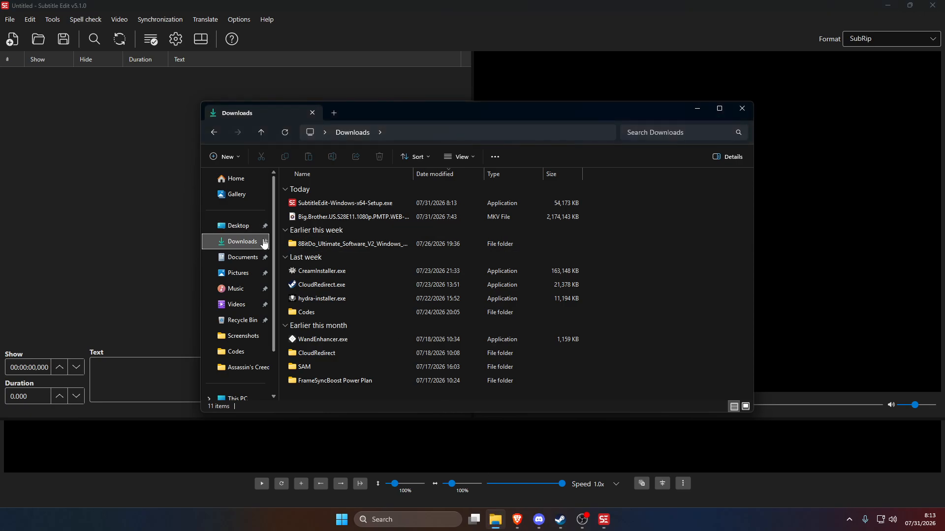
right_click(320, 203)
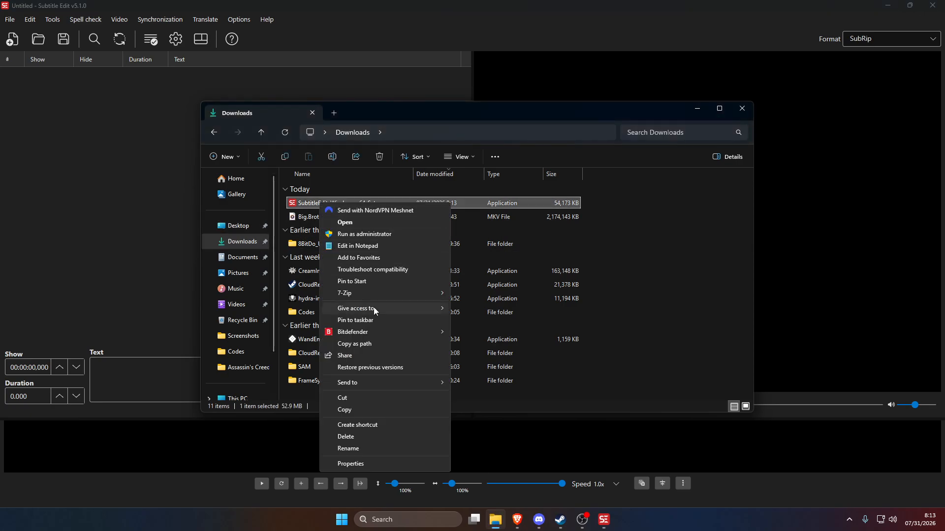
left_click(345, 437)
right_click(222, 322)
left_click(264, 366)
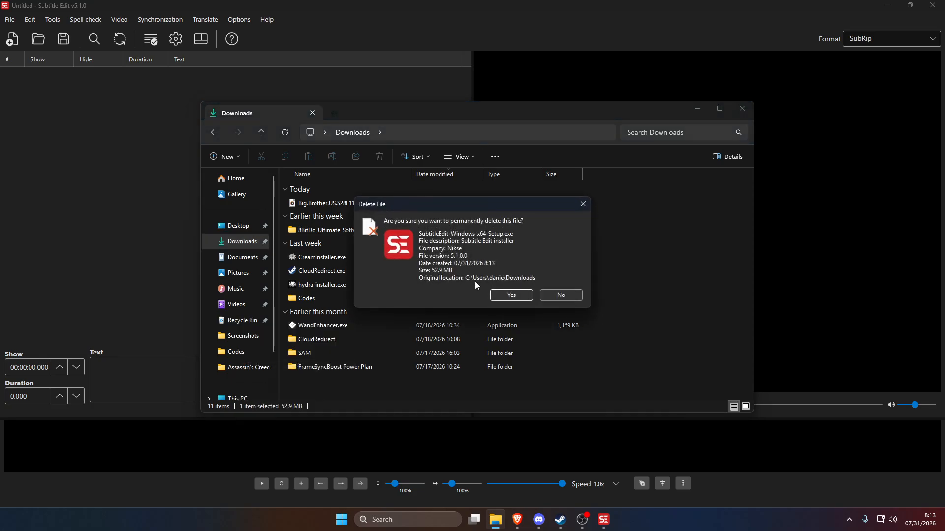
key("Return")
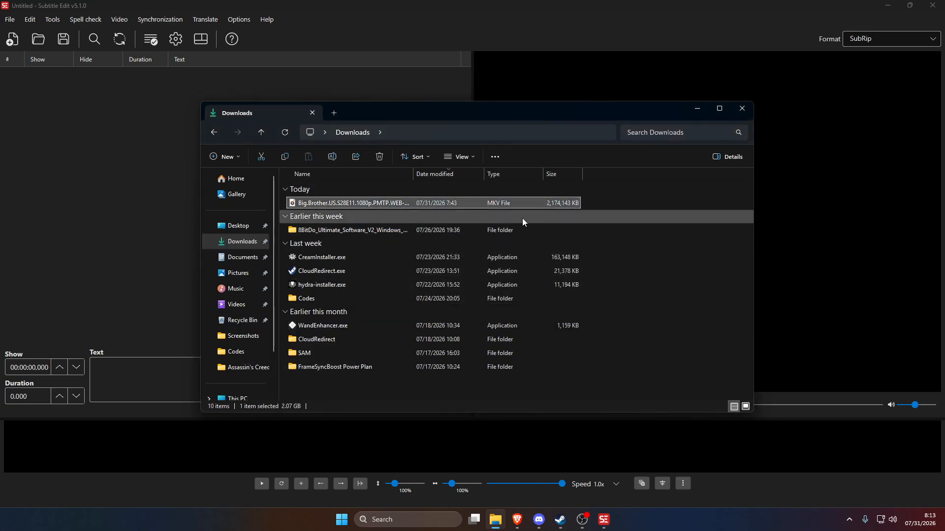
left_click(657, 204)
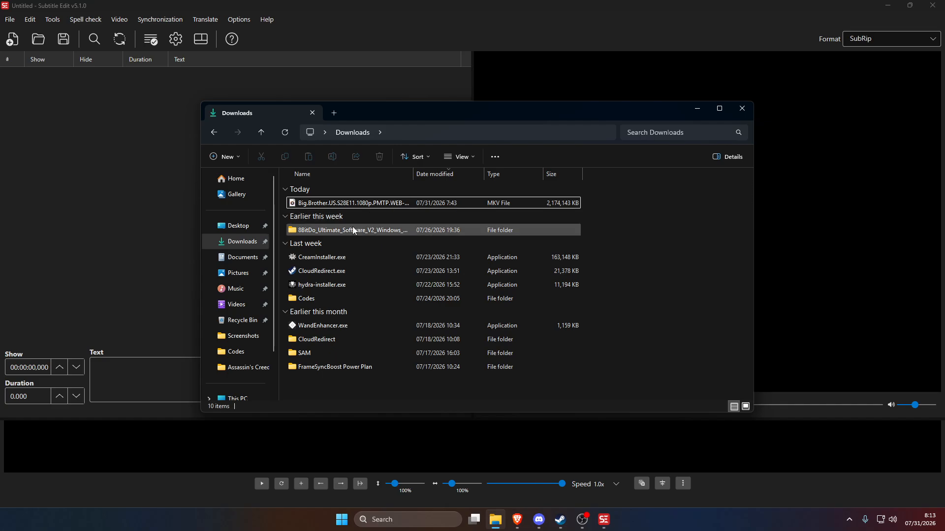
Leave File Explorer and open the Big.Brother.US.S28E11 MKV file from Downloads as the video in Subtitle Edit
left_click(347, 204)
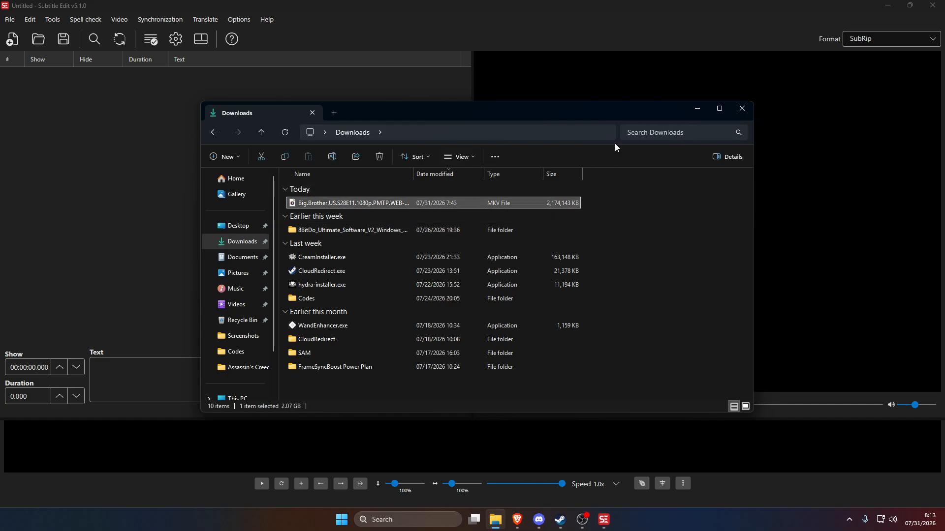
left_click(701, 109)
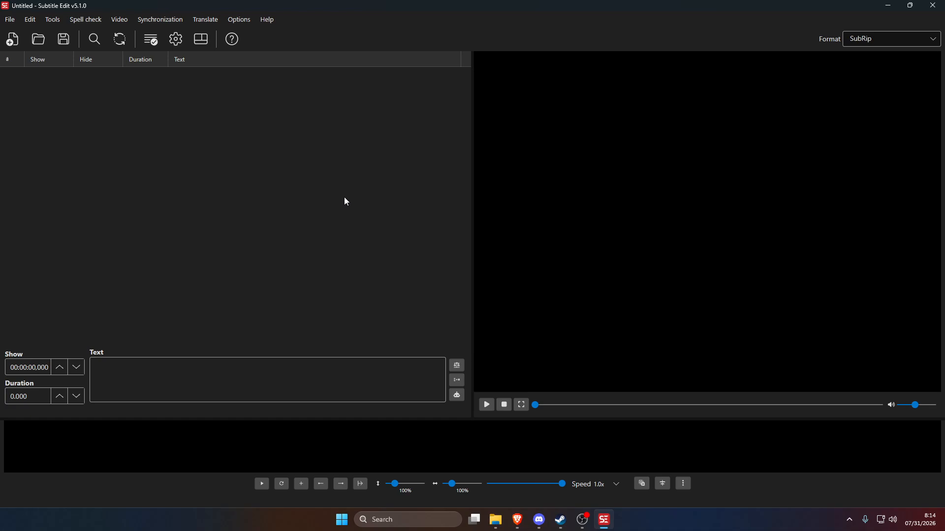
left_click(125, 22)
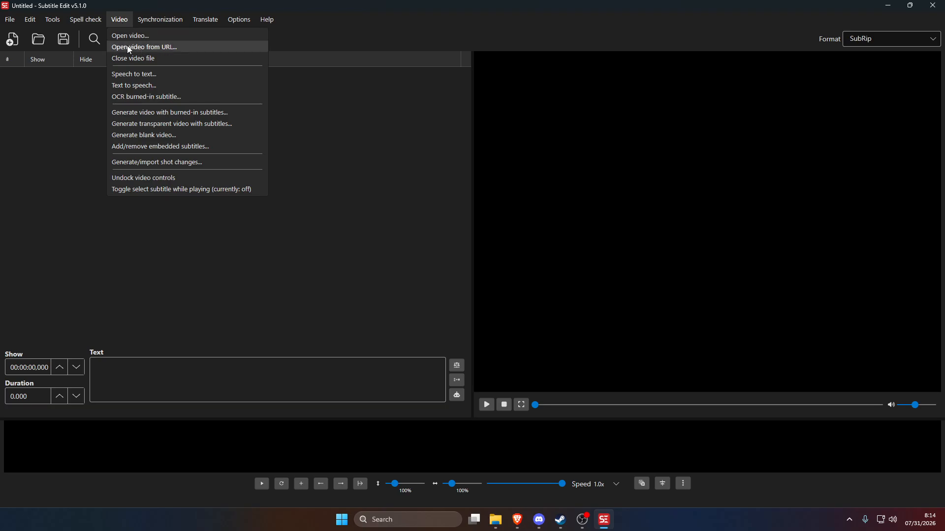
left_click(143, 36)
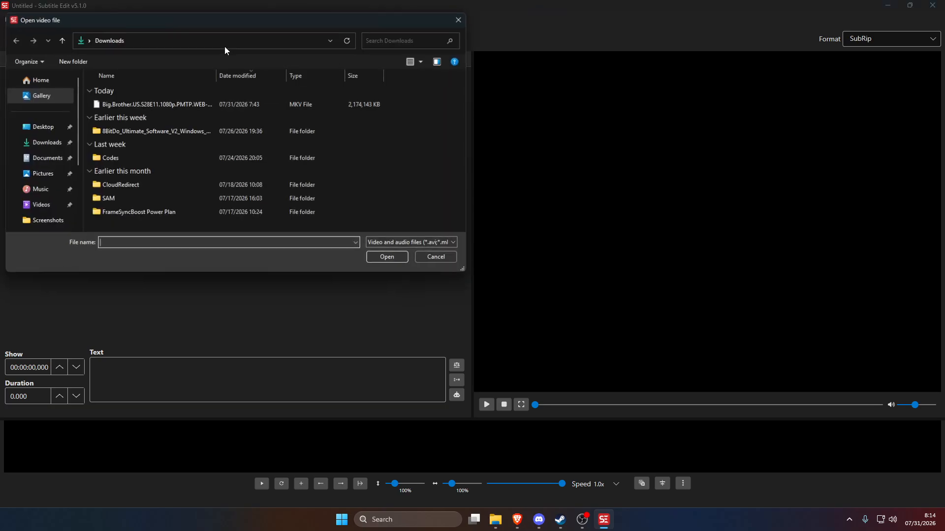
double_click(119, 105)
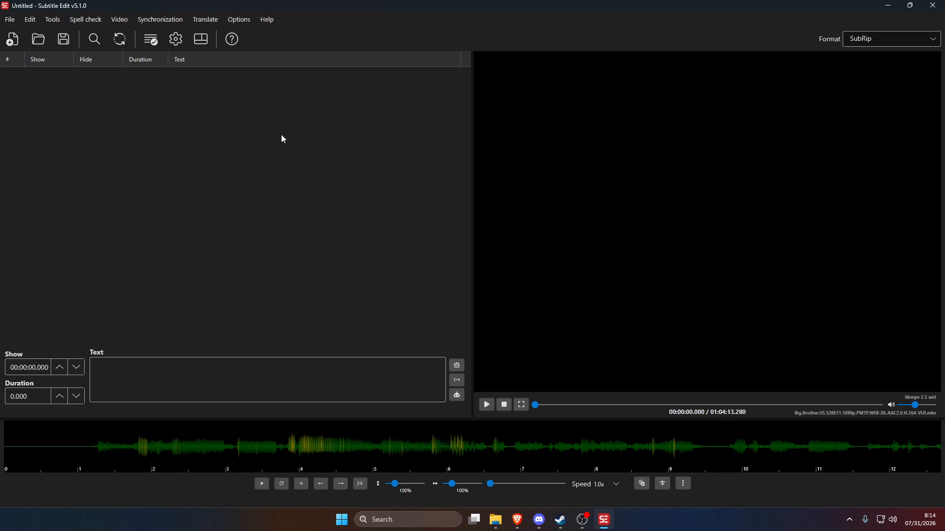
Open the Speech to text tool for the video and review the available engines, keeping Purfview Faster Whisper XXL
left_click(123, 21)
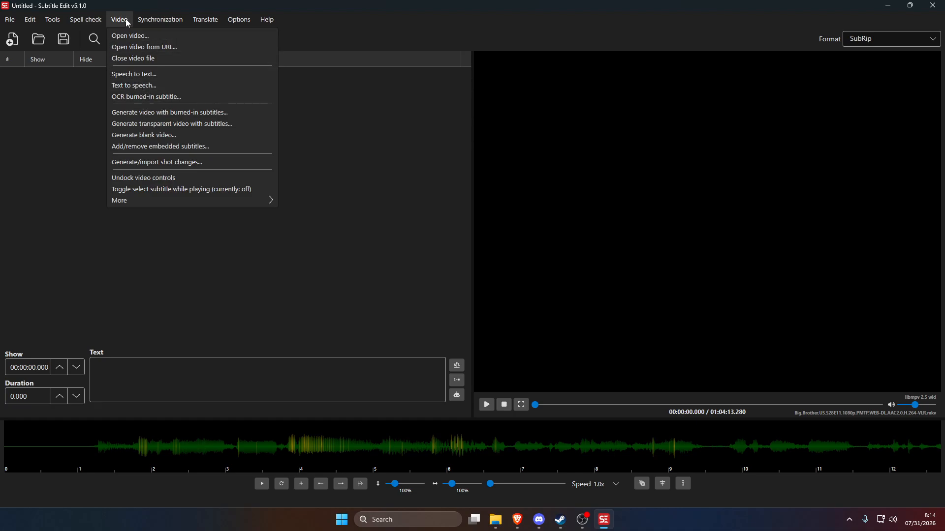
left_click(140, 76)
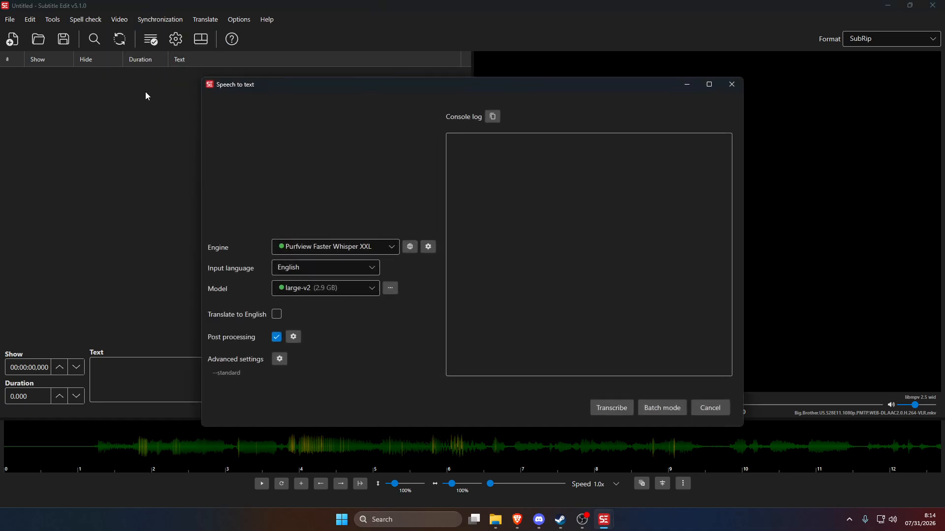
left_click(320, 247)
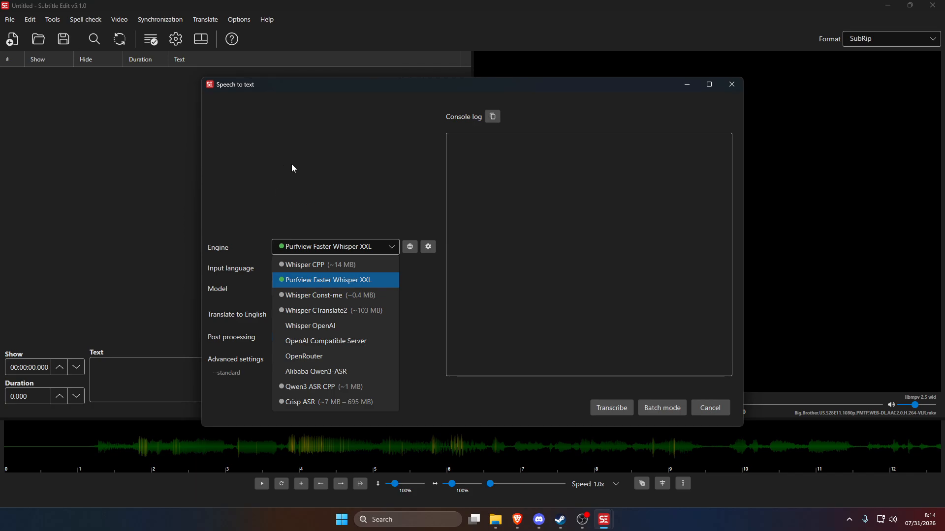
left_click(294, 176)
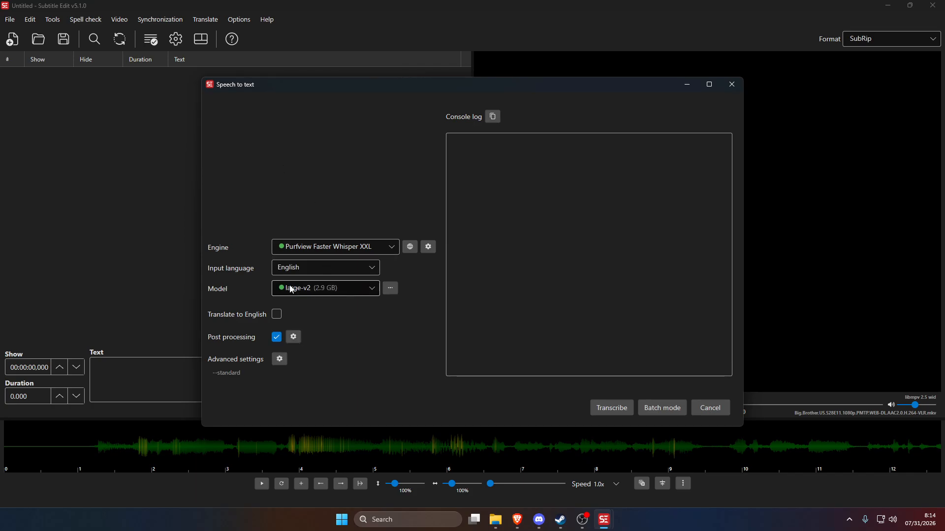
left_click(328, 245)
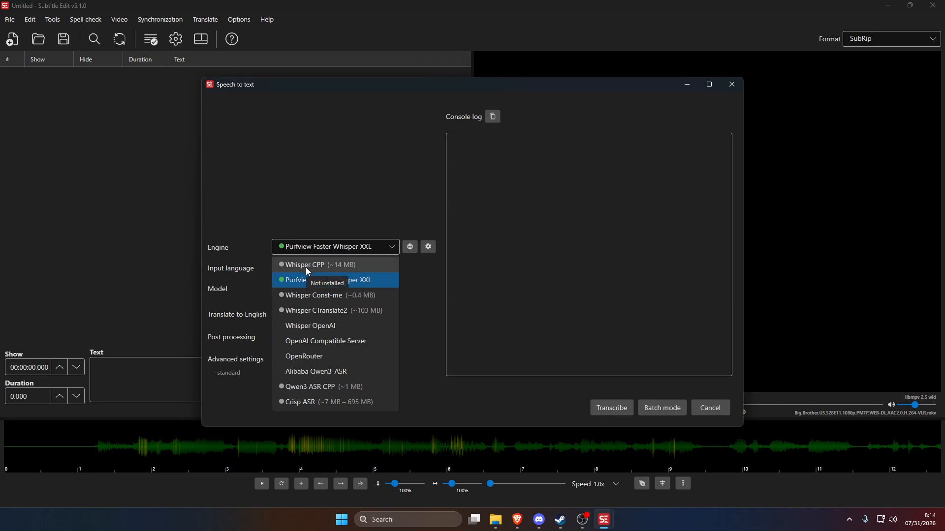
left_click(327, 247)
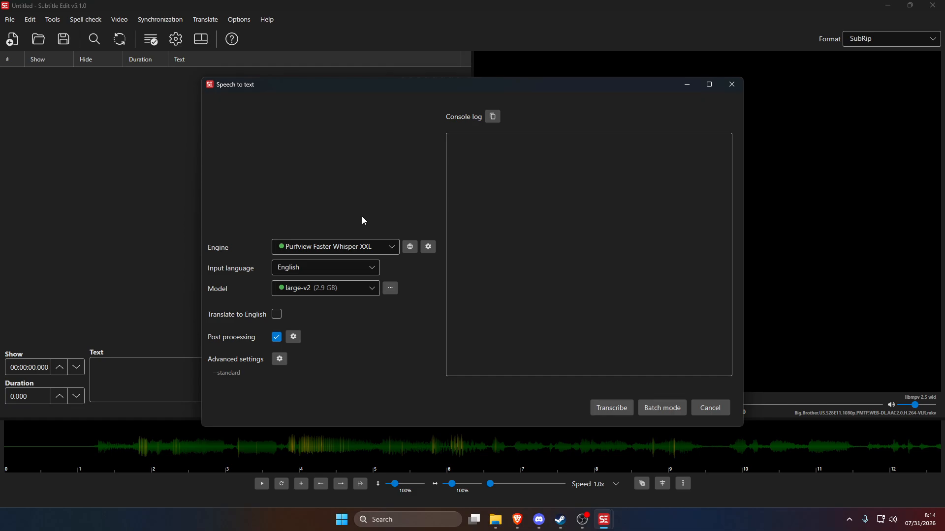
left_click(350, 248)
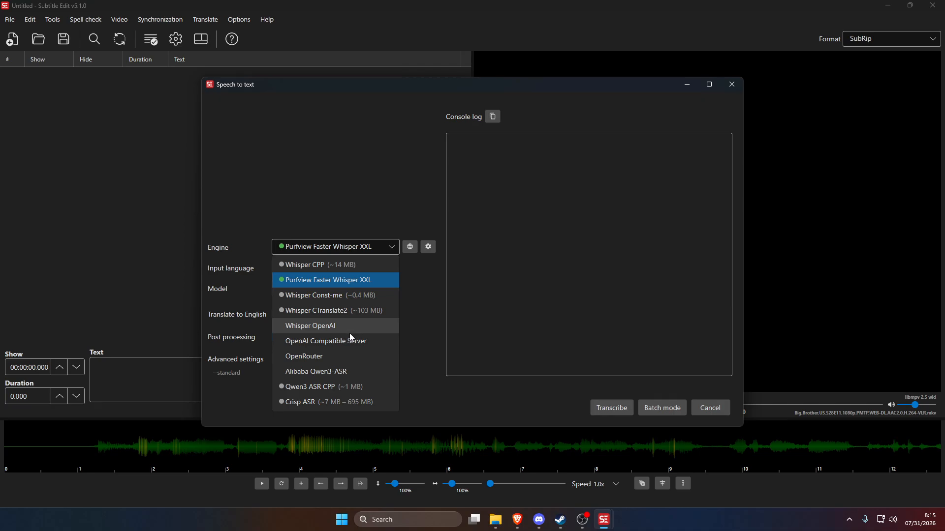
left_click(324, 234)
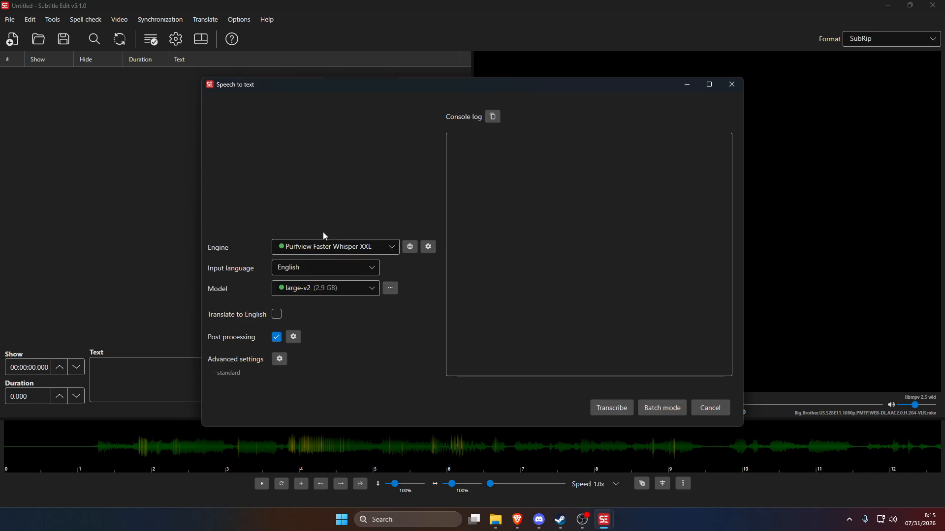
left_click(333, 247)
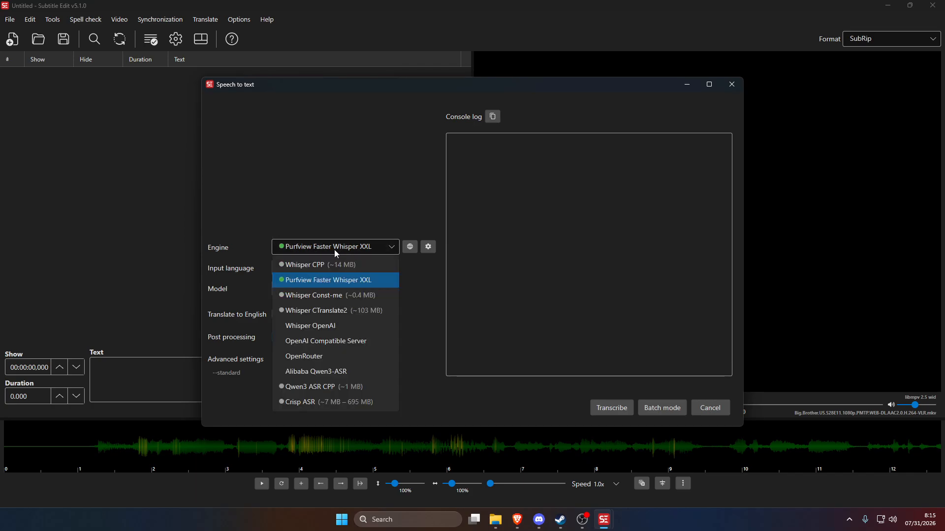
left_click(356, 218)
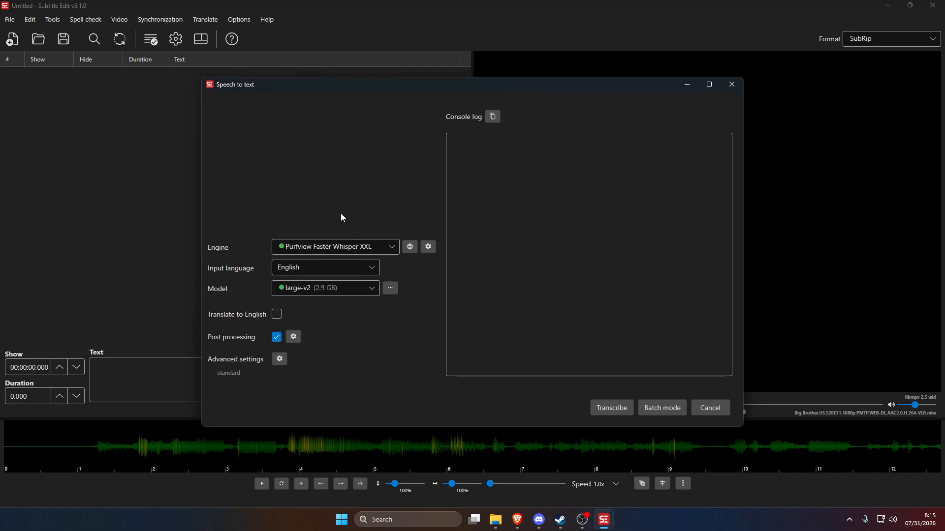
Examine the list of speech-to-text engines again, comparing the alternatives and their download sizes
left_click(358, 247)
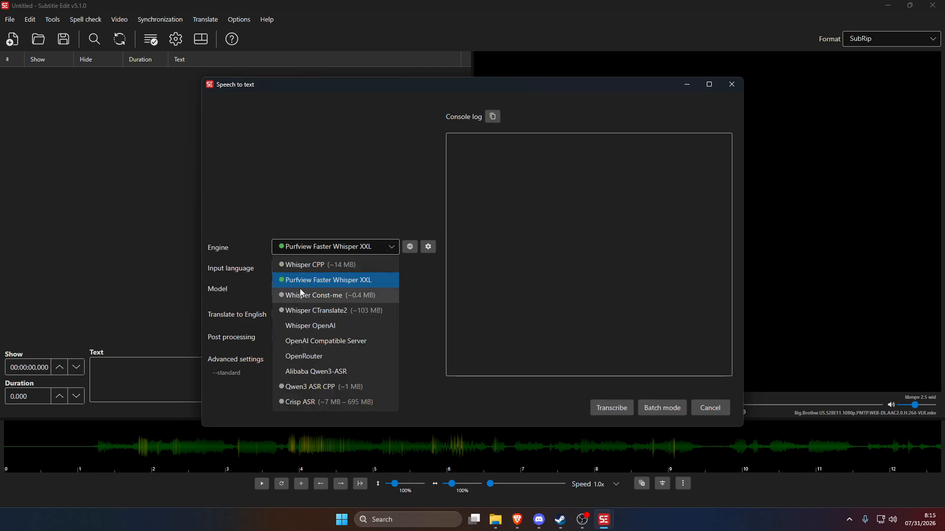
left_click(396, 229)
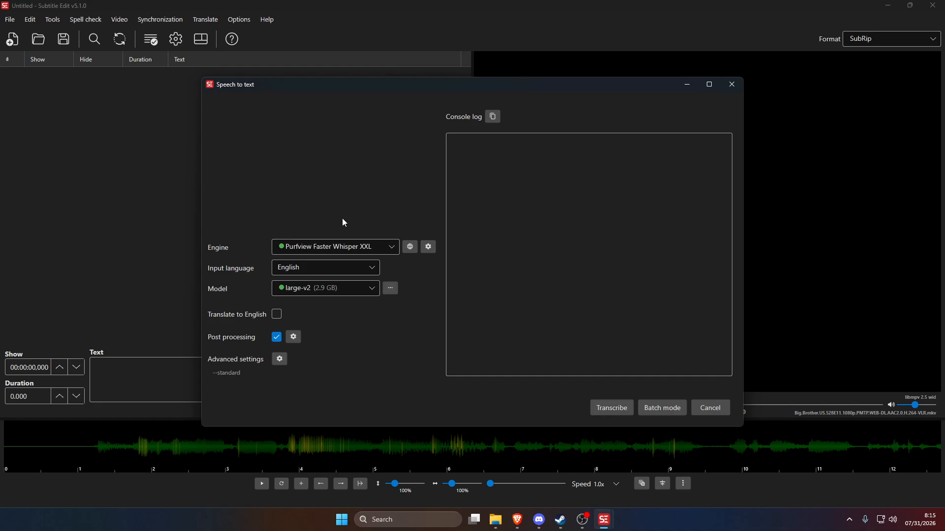
left_click(291, 251)
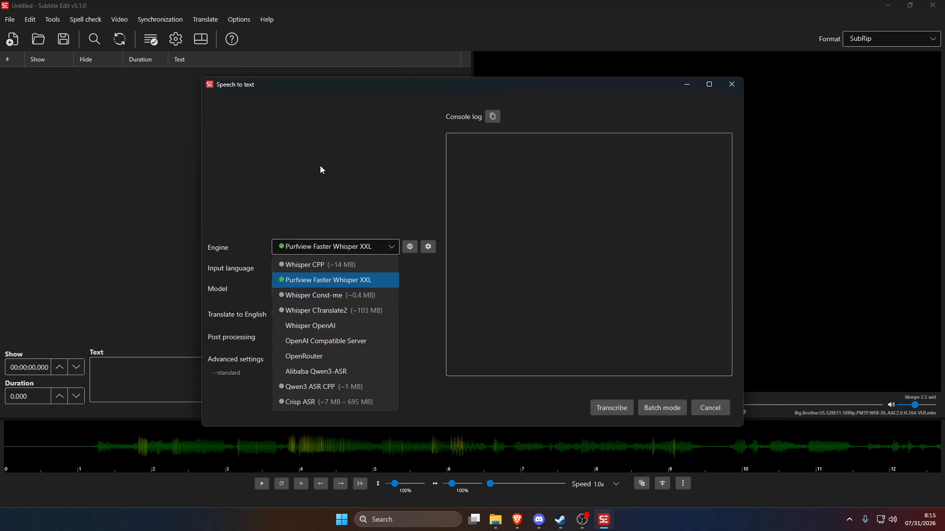
left_click(335, 156)
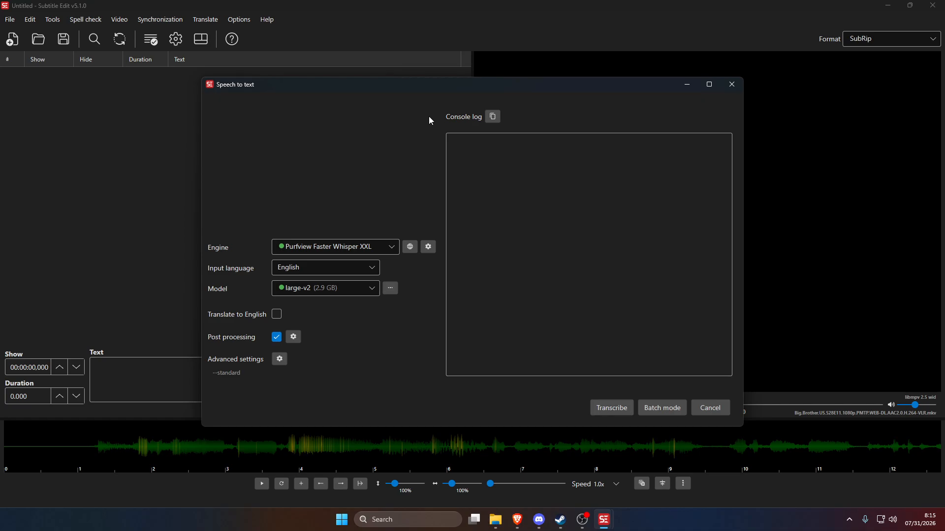
left_click(345, 250)
left_click(366, 196)
left_click(362, 249)
left_click(270, 275)
Select English as the input language for the transcription
left_click(295, 270)
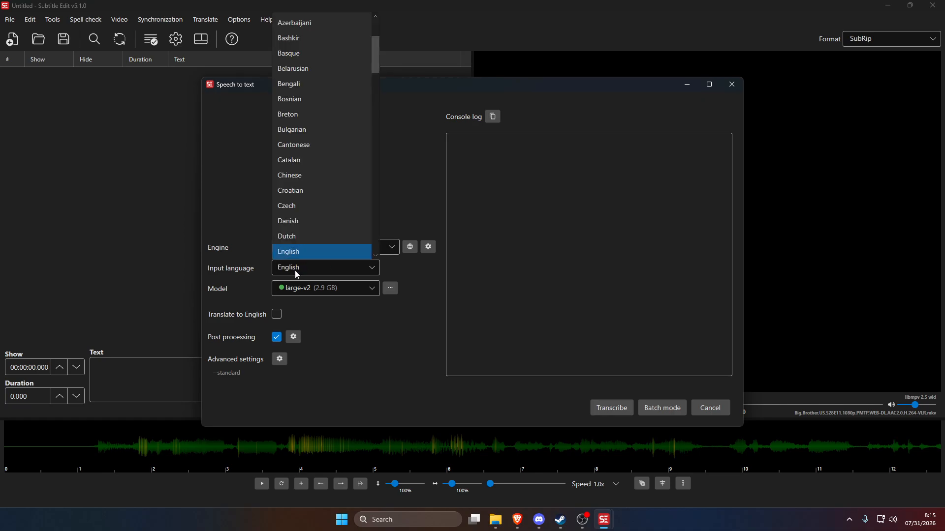
left_click(294, 271)
left_click(295, 270)
left_click(293, 251)
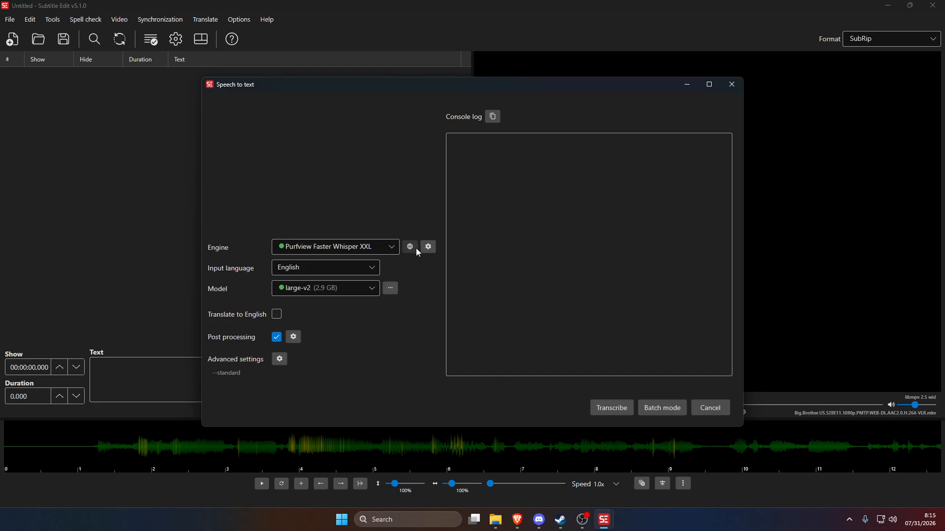
Select Purfview Faster Whisper XXL as the engine and check its engine settings
left_click(366, 246)
left_click(313, 284)
left_click(432, 249)
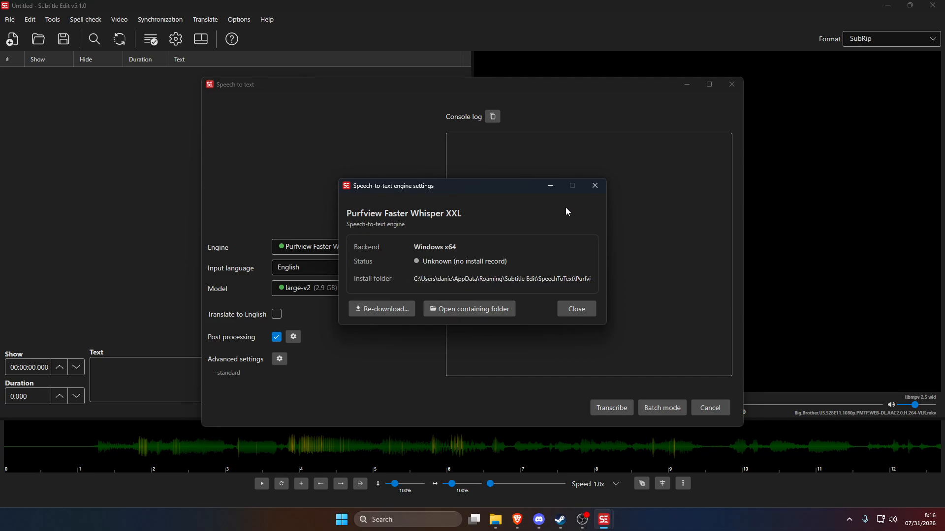
left_click(575, 308)
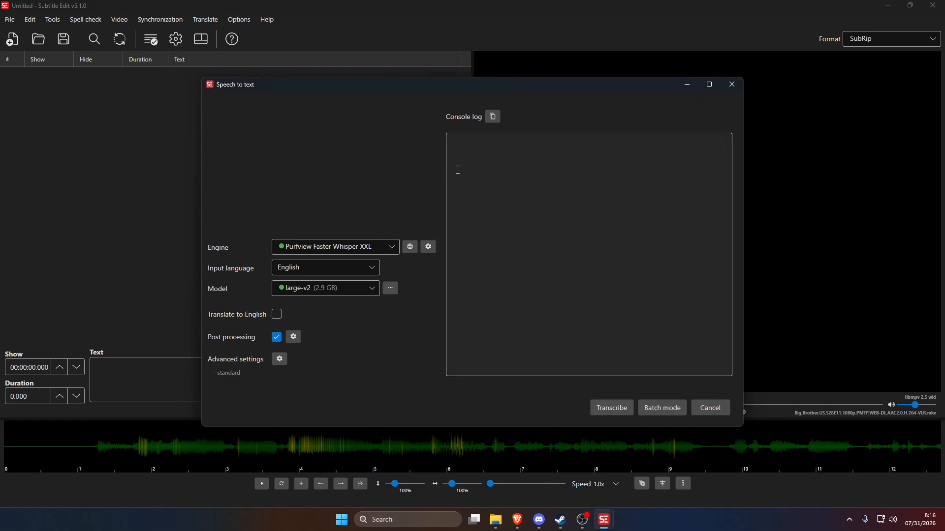
Look over the input languages and the available Whisper models with their sizes, keeping English and large-v2
left_click(290, 268)
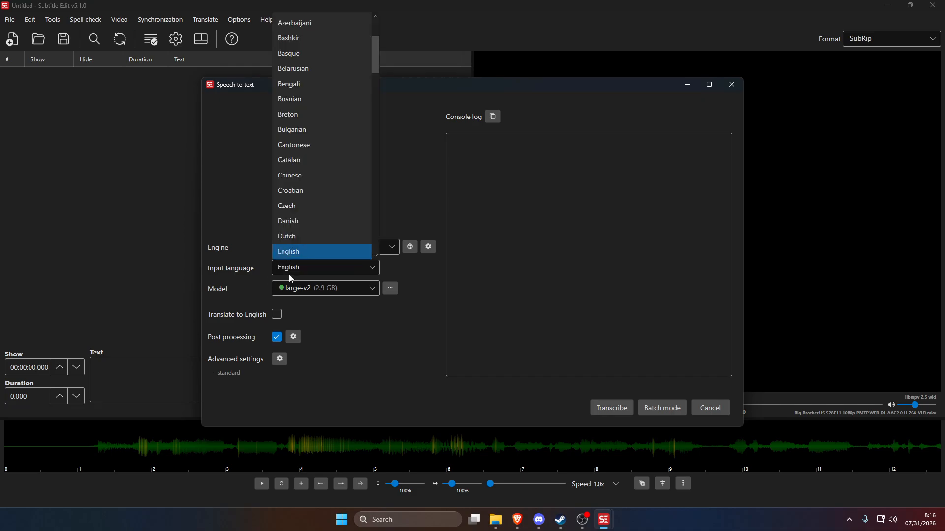
left_click(288, 274)
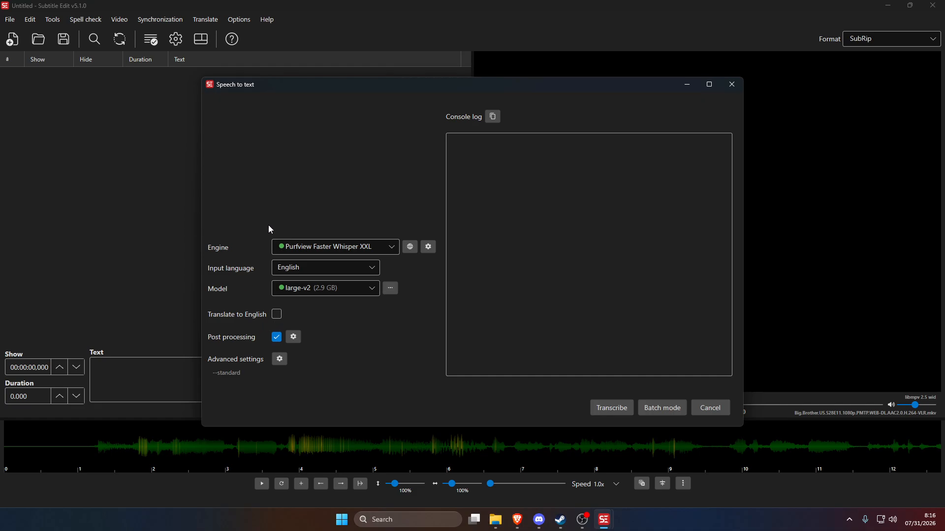
left_click(291, 290)
scroll(323, 247, "down", 3)
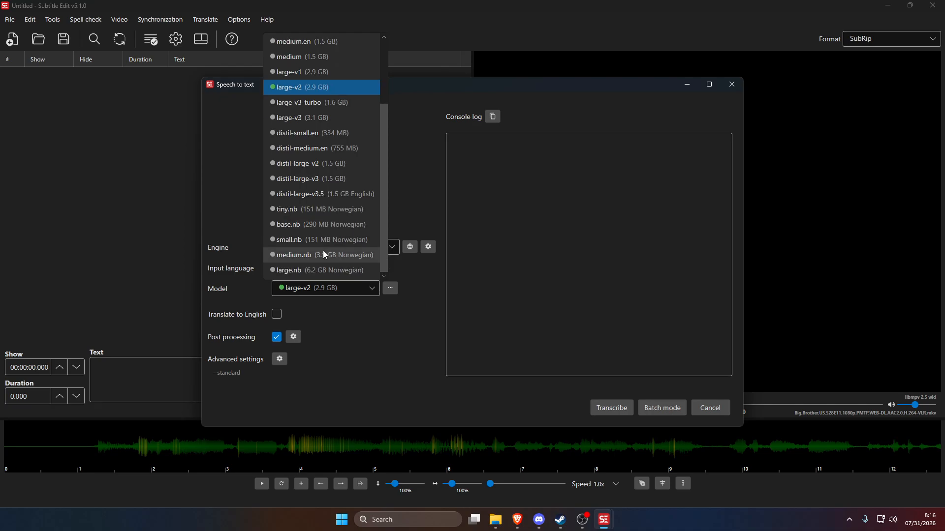
scroll(323, 250, "up", 3)
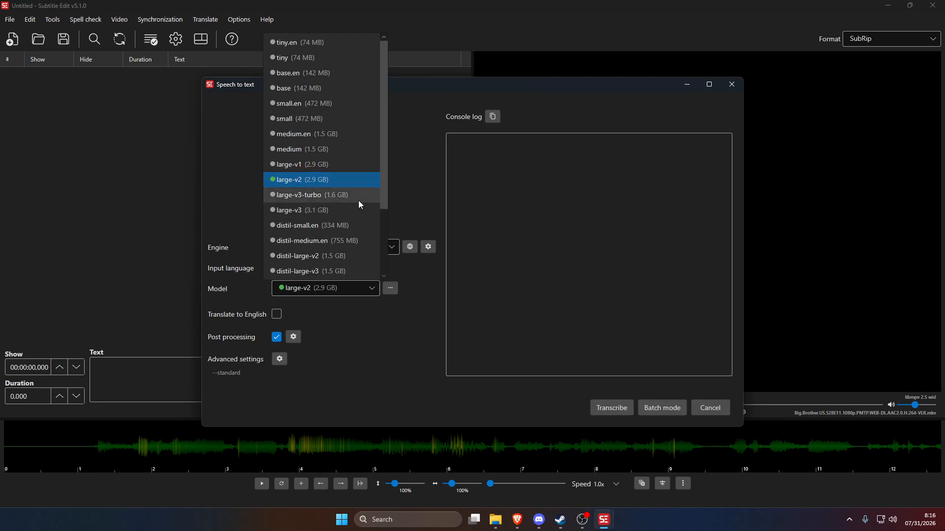
scroll(358, 200, "down", 1)
scroll(349, 197, "up", 1)
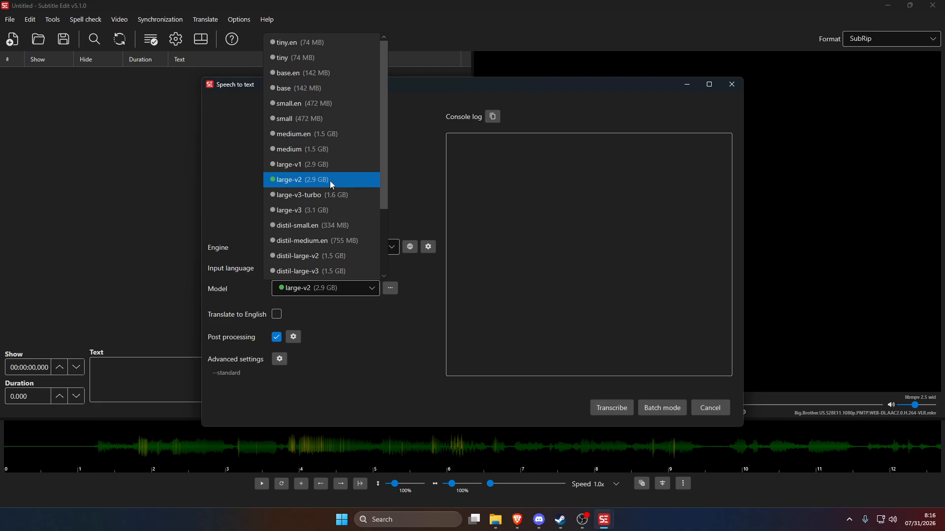
scroll(337, 187, "down", 2)
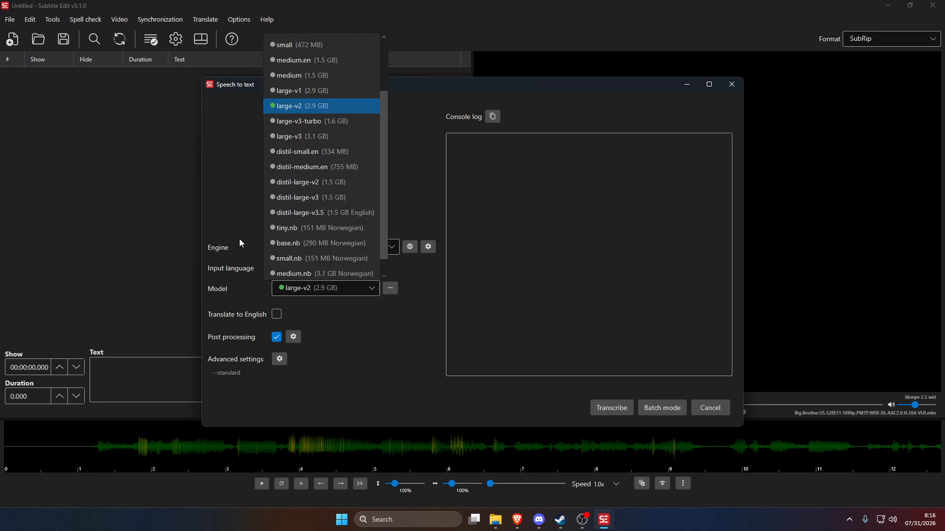
scroll(353, 200, "down", 1)
scroll(355, 202, "up", 3)
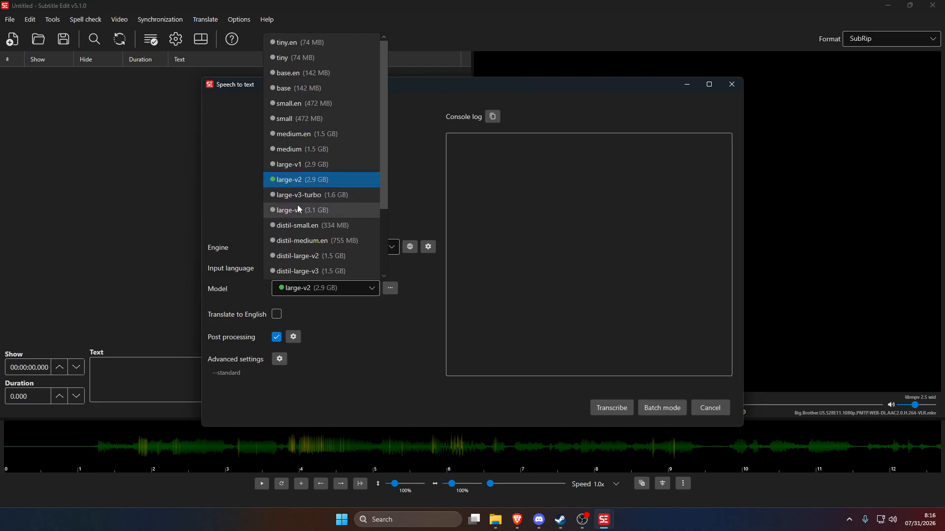
left_click(231, 164)
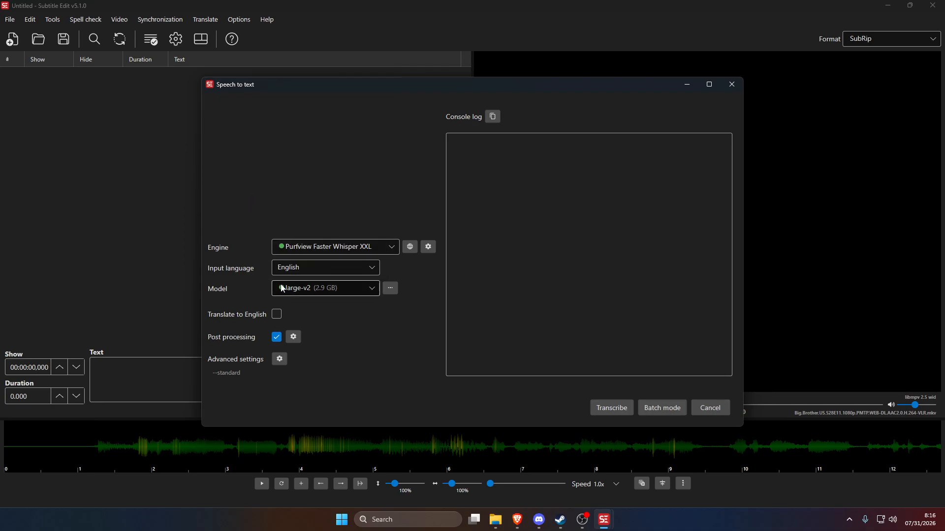
left_click(297, 290)
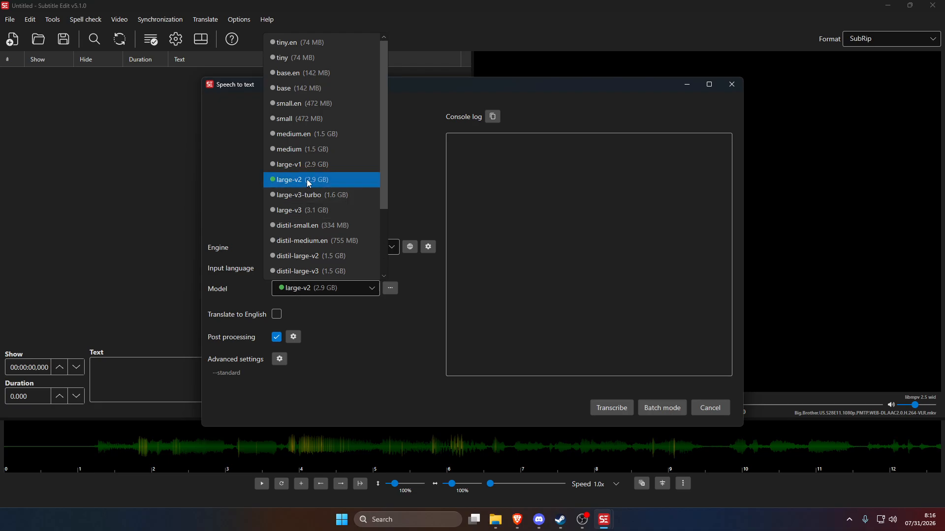
left_click(400, 328)
Check the download options for speech-to-text models without downloading any, and look over the engine choices once more
left_click(391, 290)
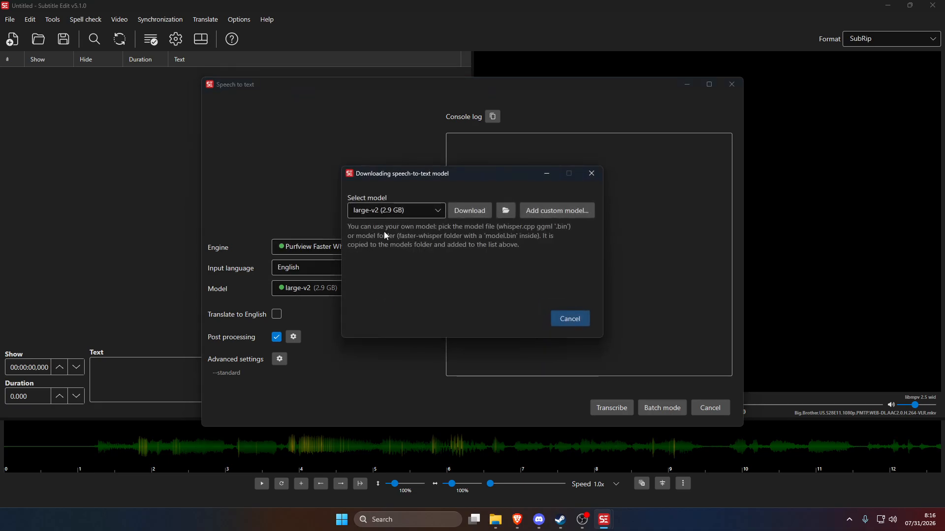
left_click(591, 173)
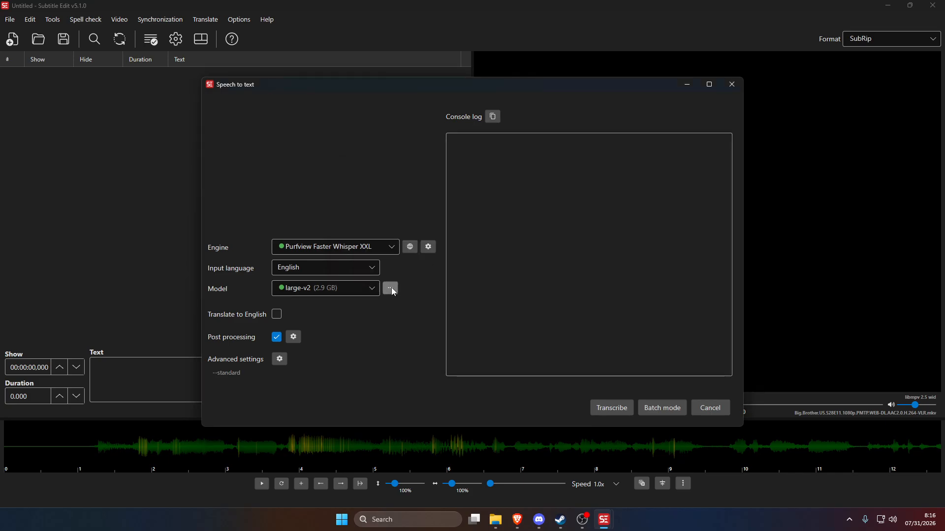
left_click(391, 288)
left_click(402, 213)
left_click(414, 209)
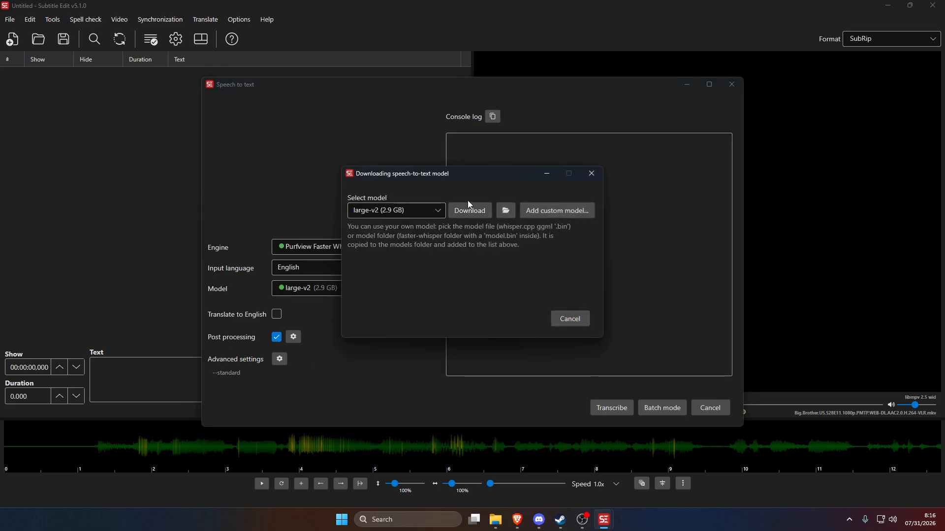
left_click(591, 172)
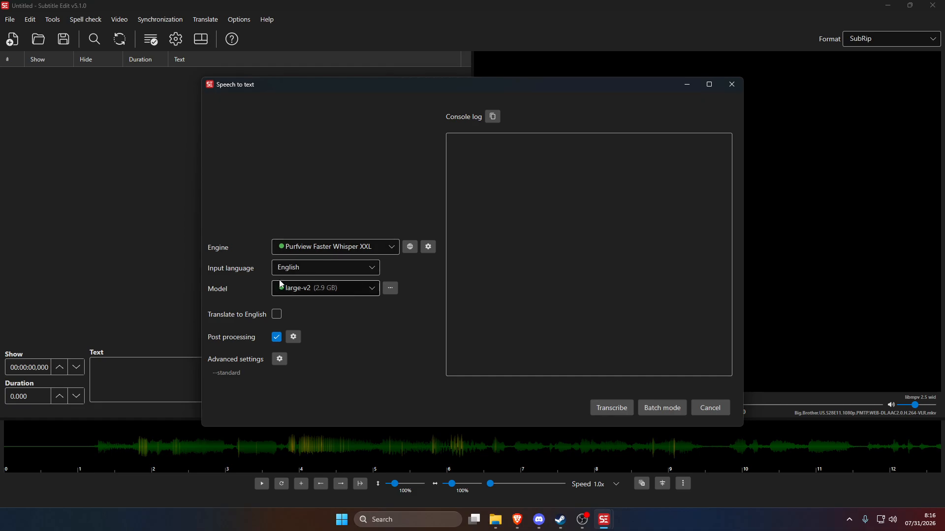
left_click(298, 249)
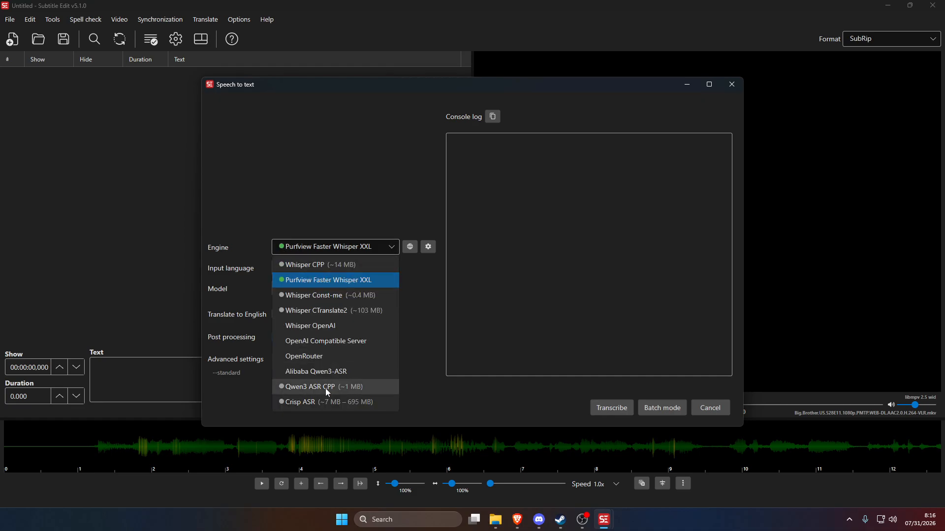
left_click(306, 193)
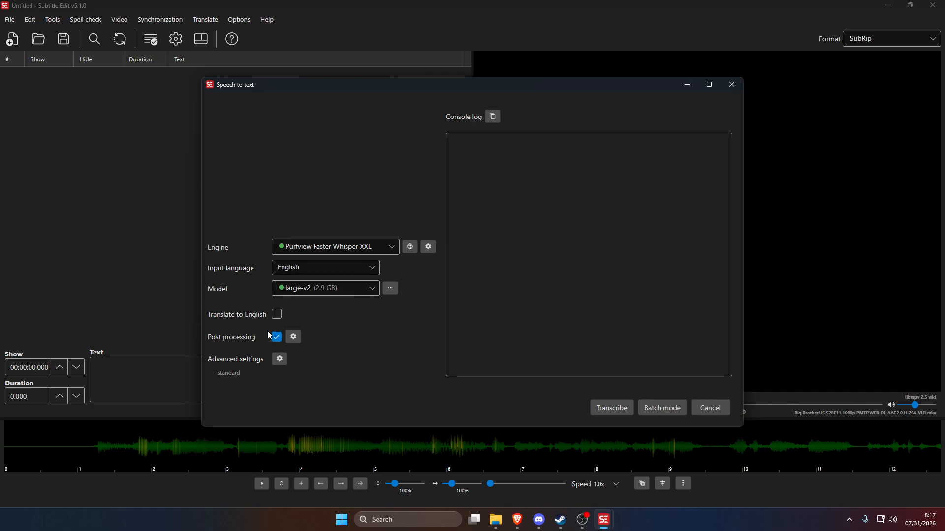
Review the Whisper post-processing options and the advanced speech-to-text parameters
left_click(292, 338)
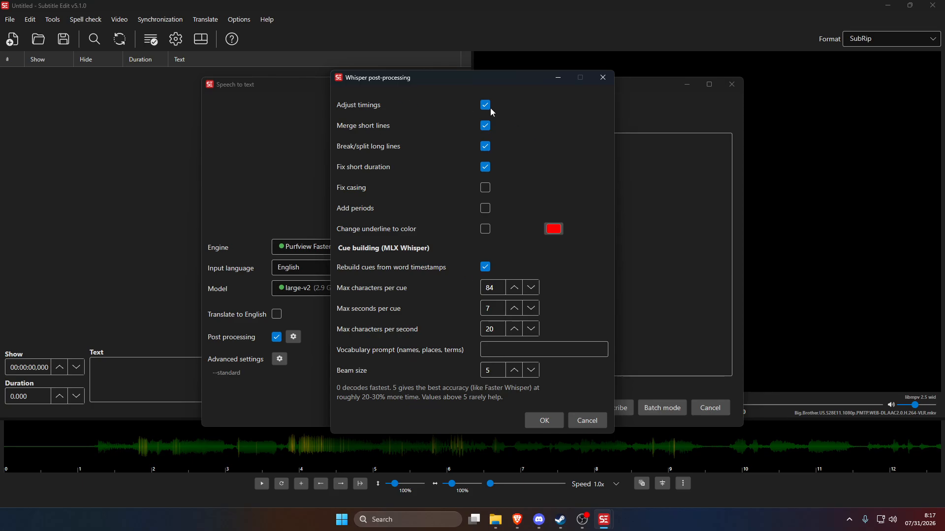
left_click(543, 421)
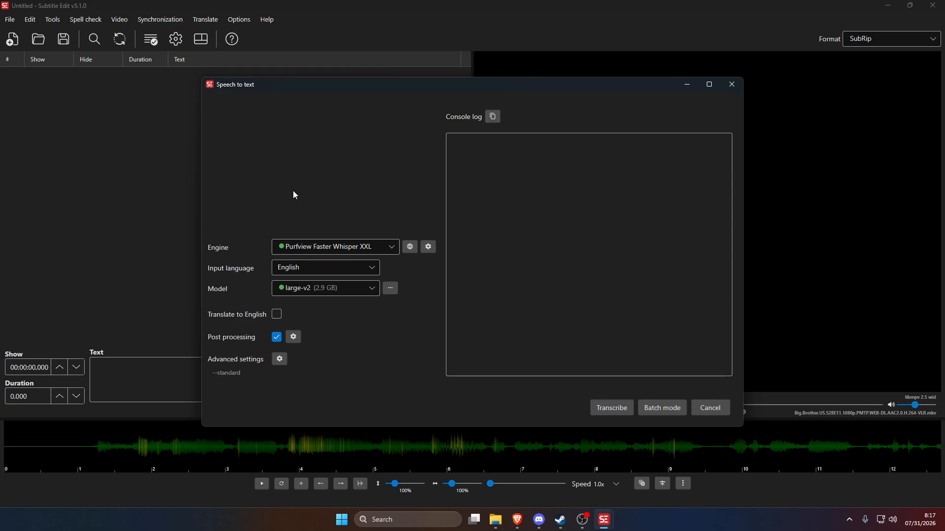
left_click(279, 359)
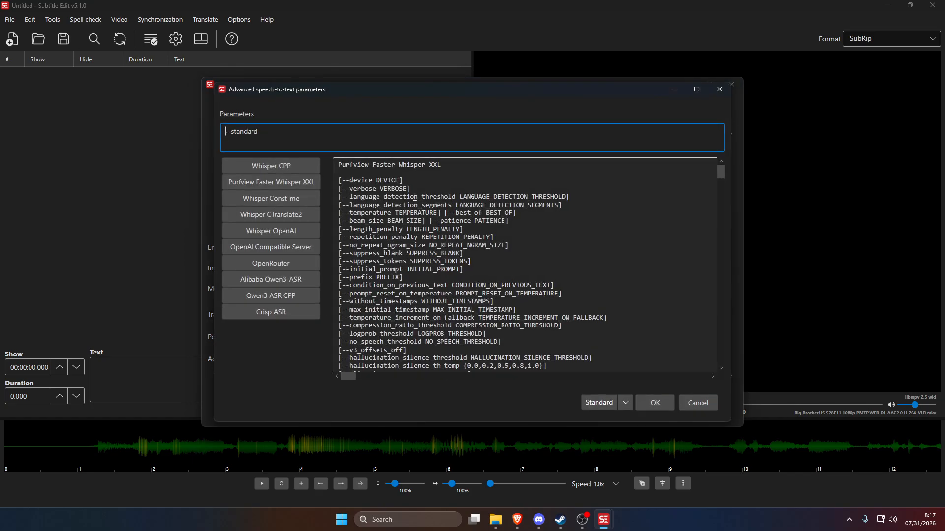
left_click(718, 92)
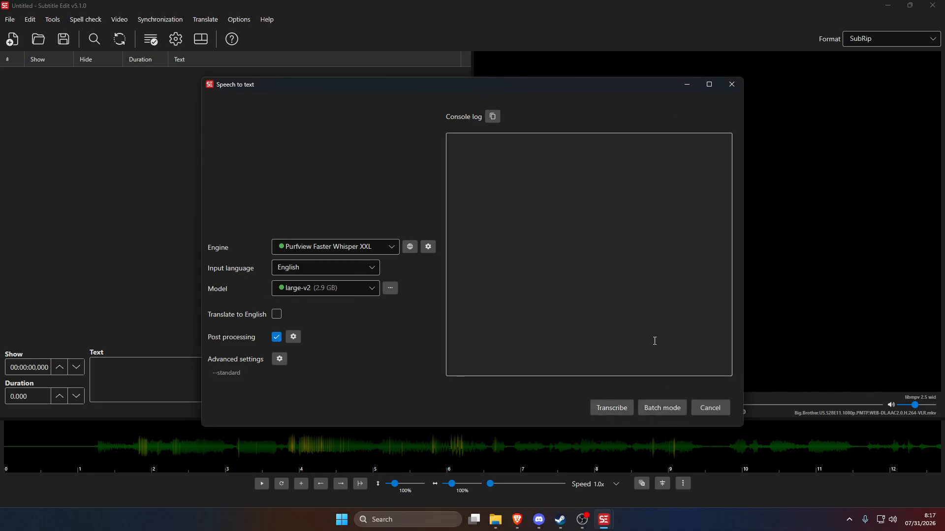
Transcribe the Big.Brother.US.S28E11 MKV file from Downloads in batch mode
left_click(671, 411)
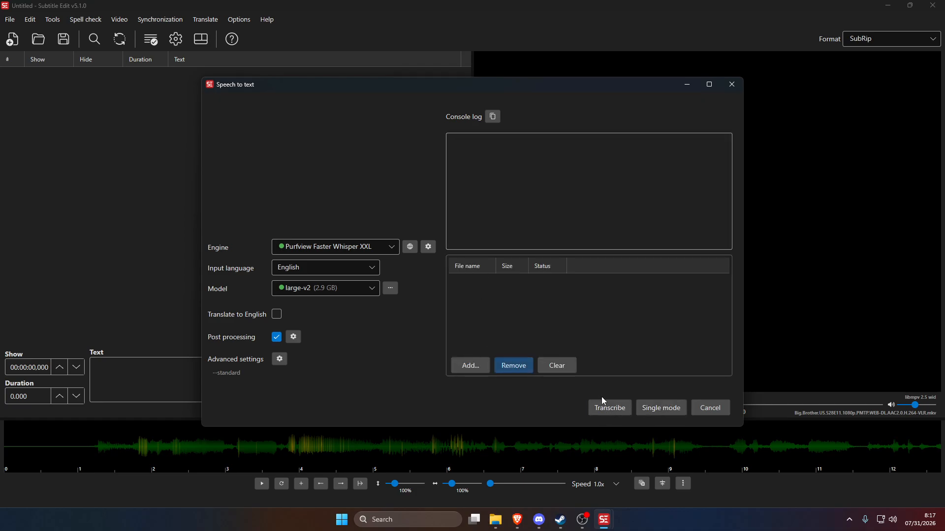
left_click(478, 370)
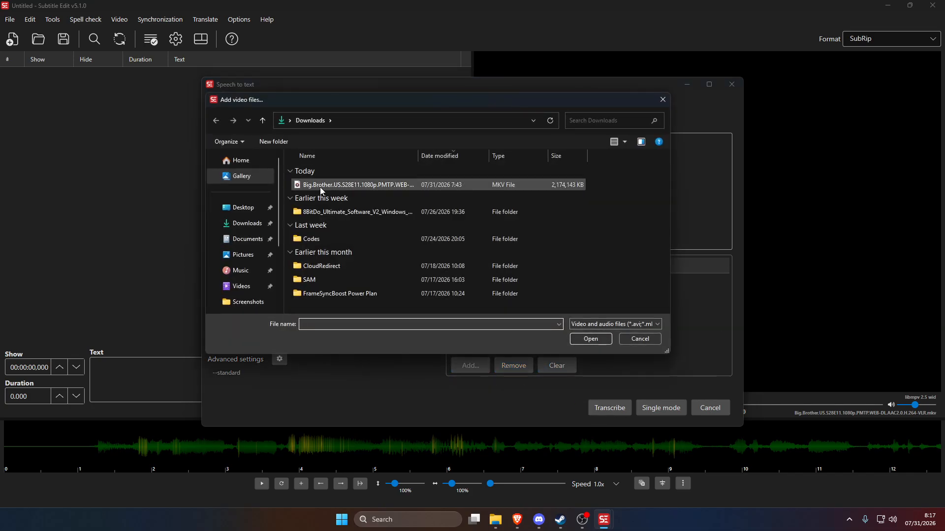
double_click(321, 185)
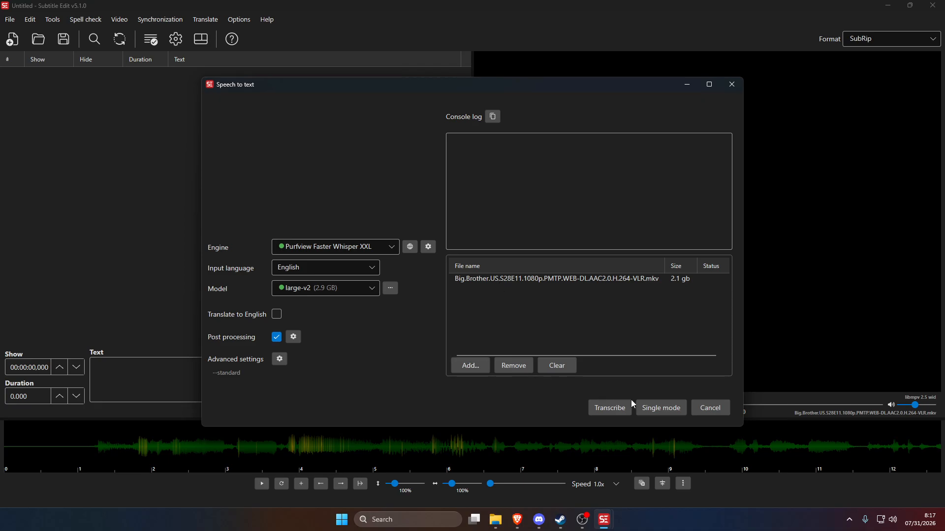
left_click(615, 410)
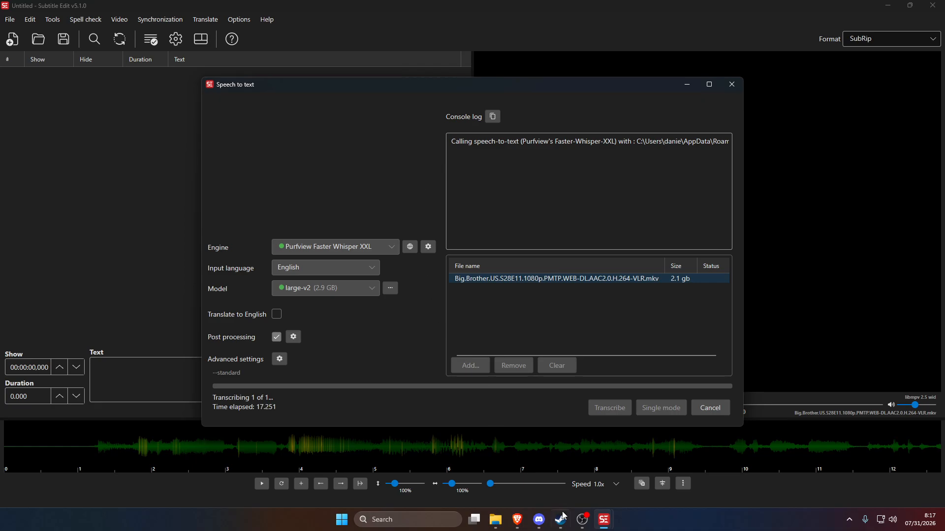
left_click(582, 519)
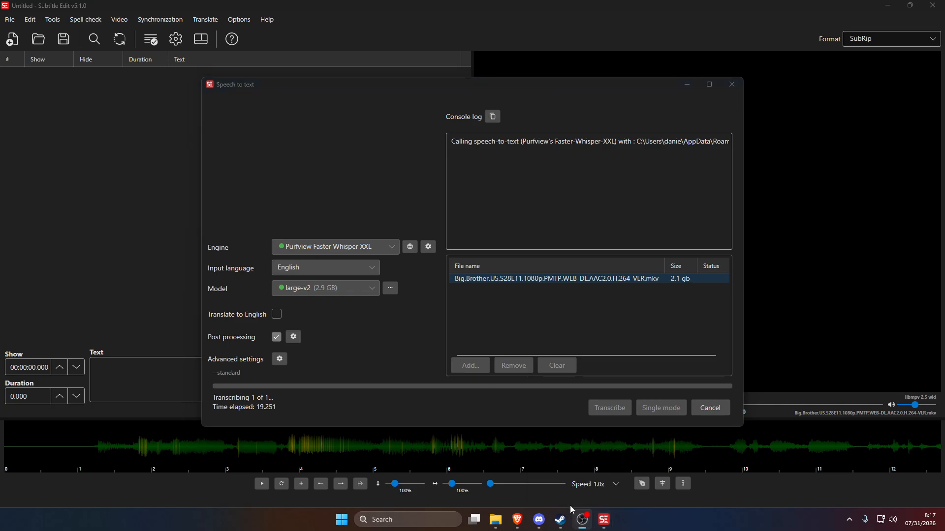
left_click(586, 523)
left_click(585, 521)
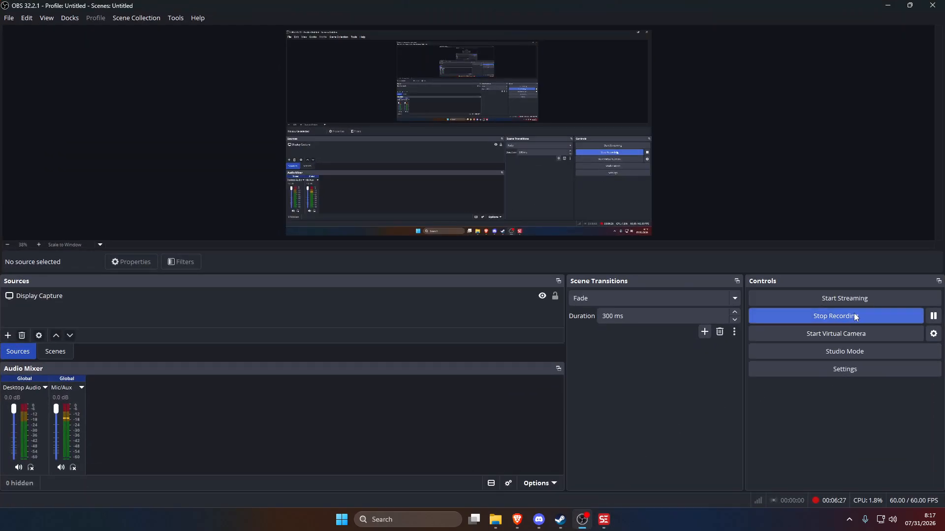
mouse_move(606, 523)
left_click(636, 468)
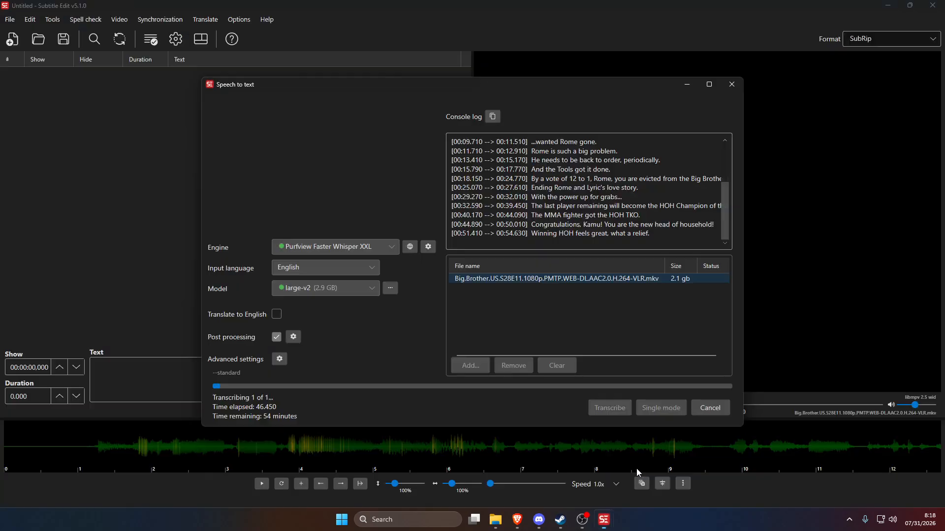
Look back through the earlier transcribed lines in the console log while the transcription runs
scroll(626, 216, "up", 2)
scroll(626, 217, "up", 2)
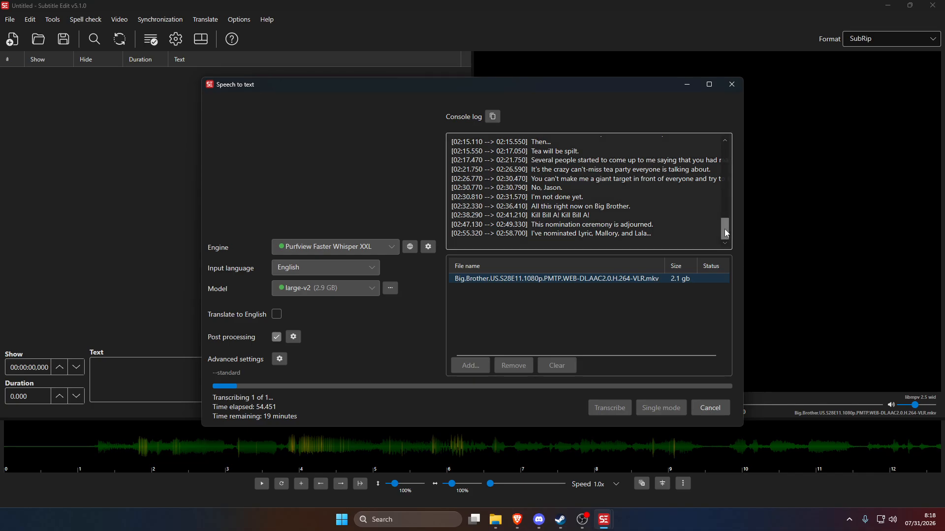
left_click_drag(724, 228, 736, 172)
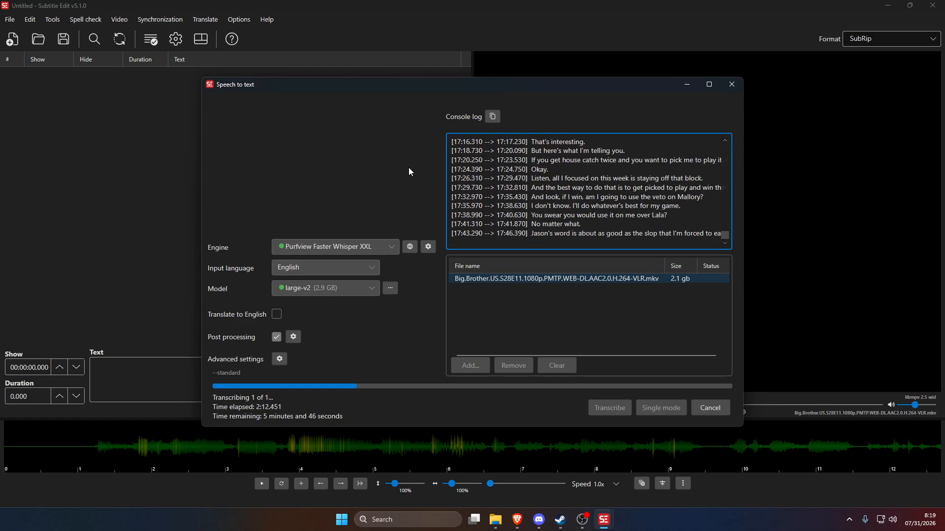
left_click(582, 519)
left_click(593, 525)
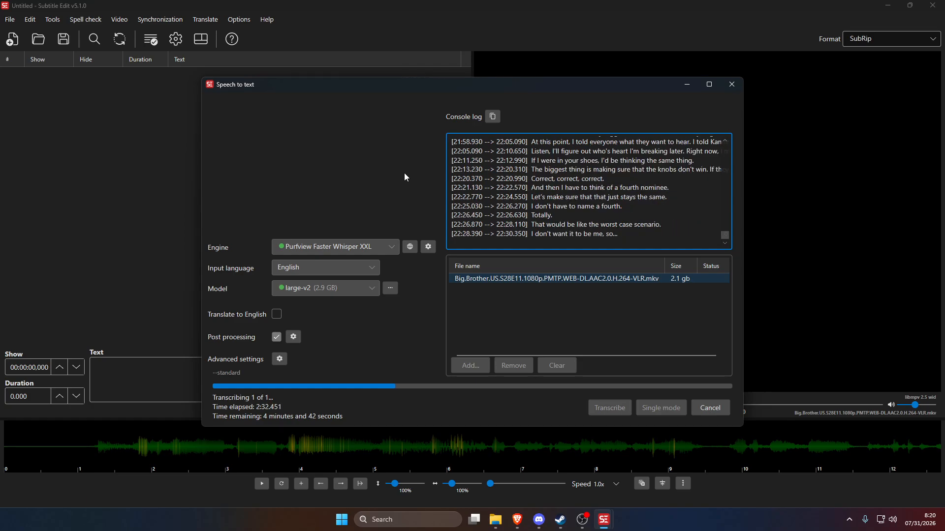
left_click(582, 520)
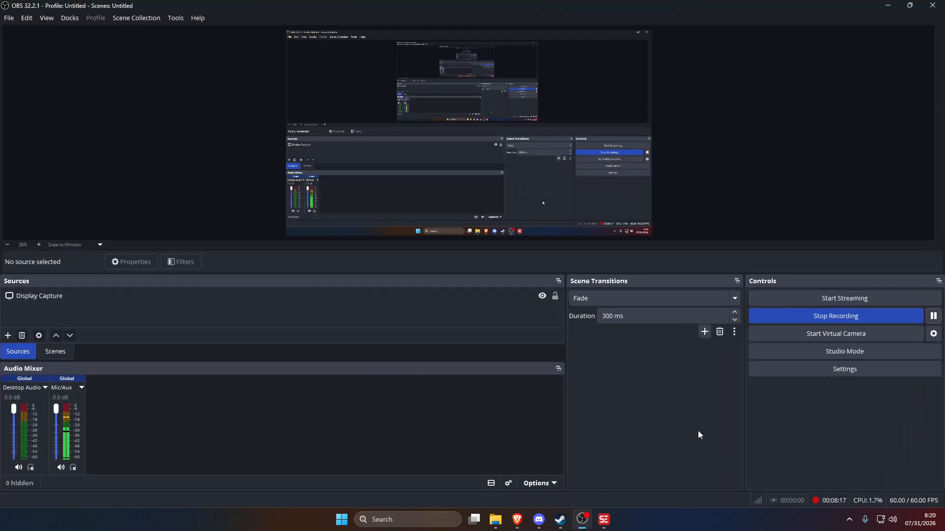